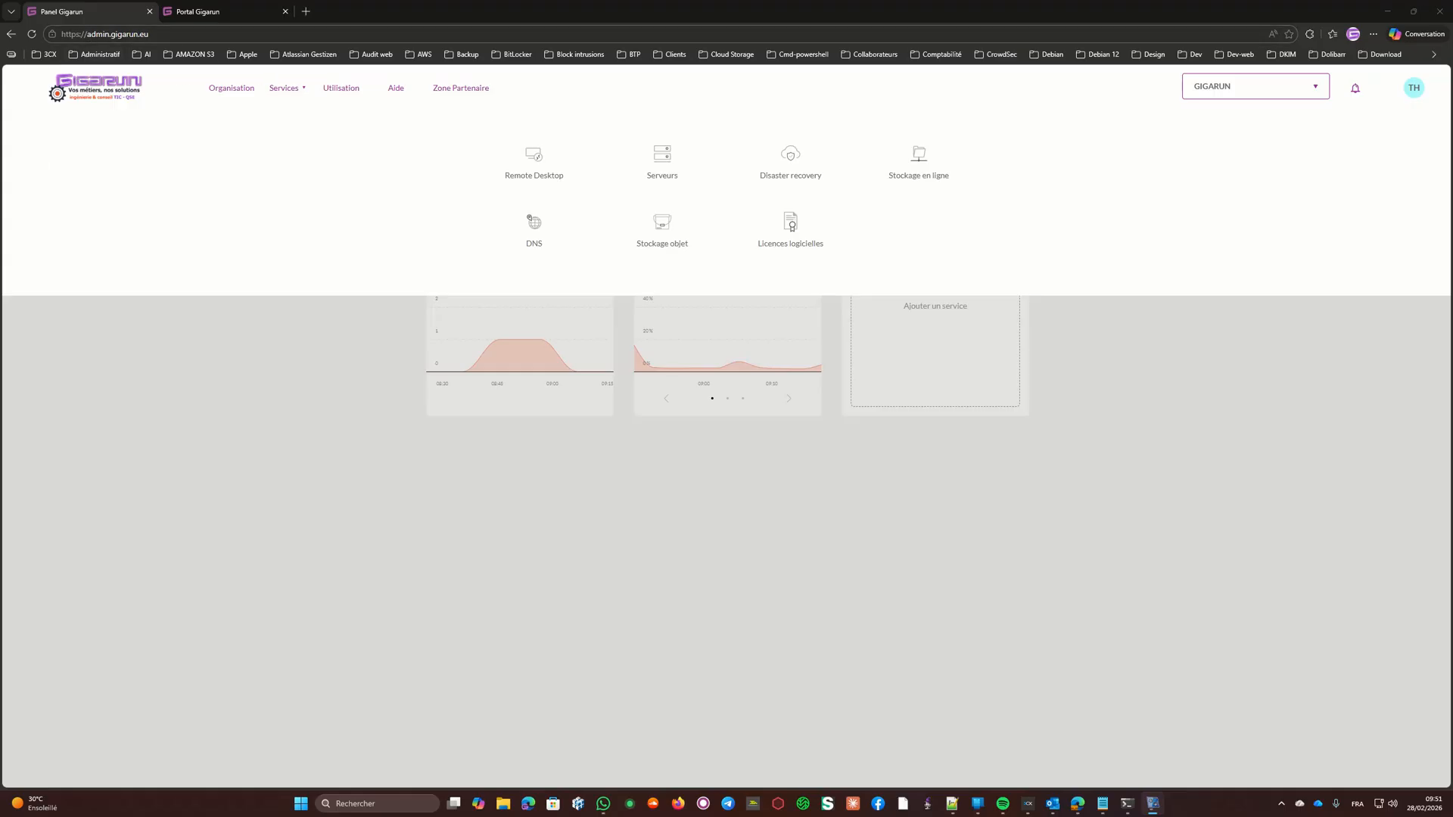
Step: Look over the organisation's profile page and the range of services offered in the admin panel
{"action": "key", "text": "alt+Tab"}
{"action": "left_click", "coordinate": [249, 93]}
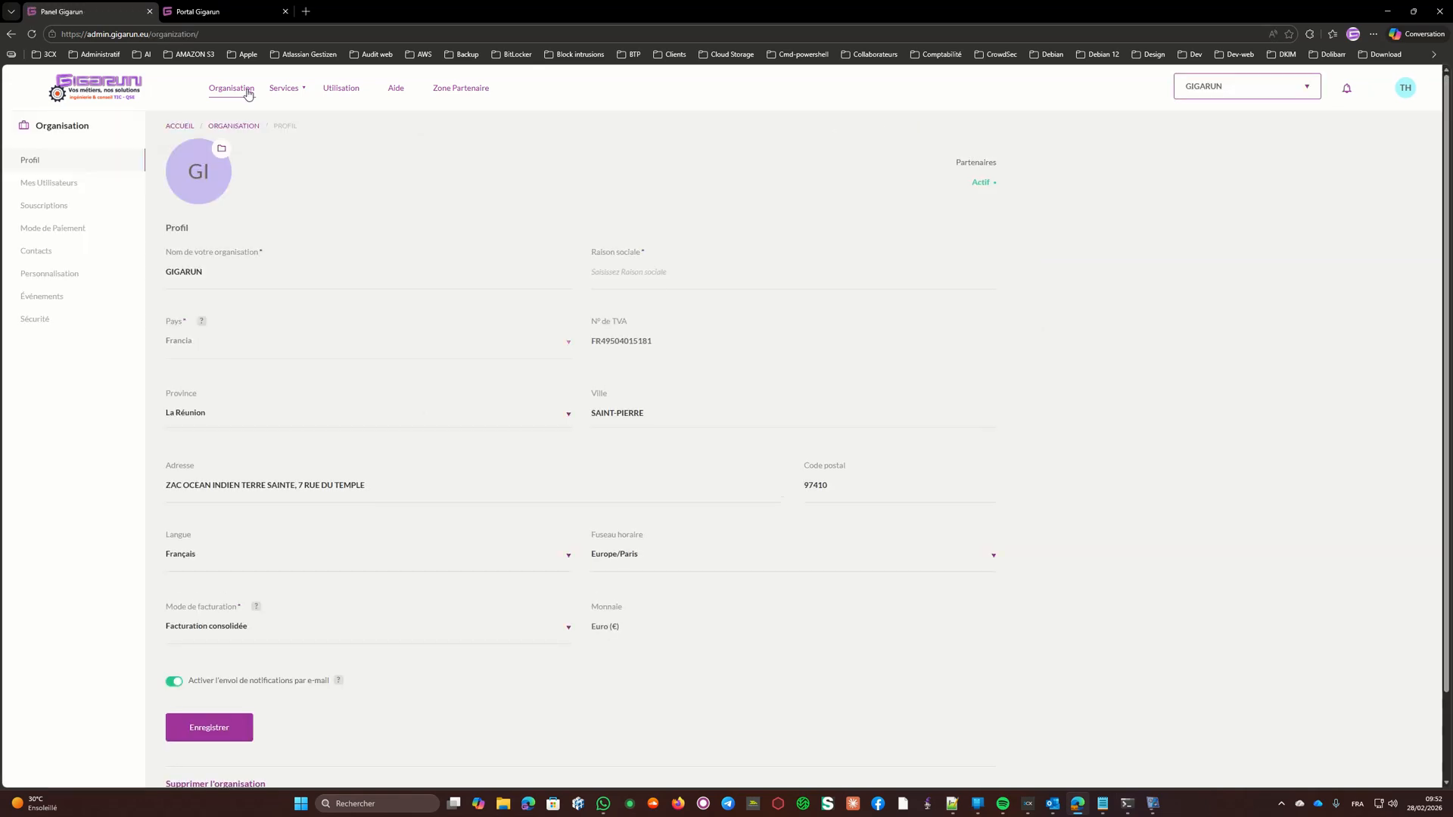
{"action": "left_click", "coordinate": [286, 90]}
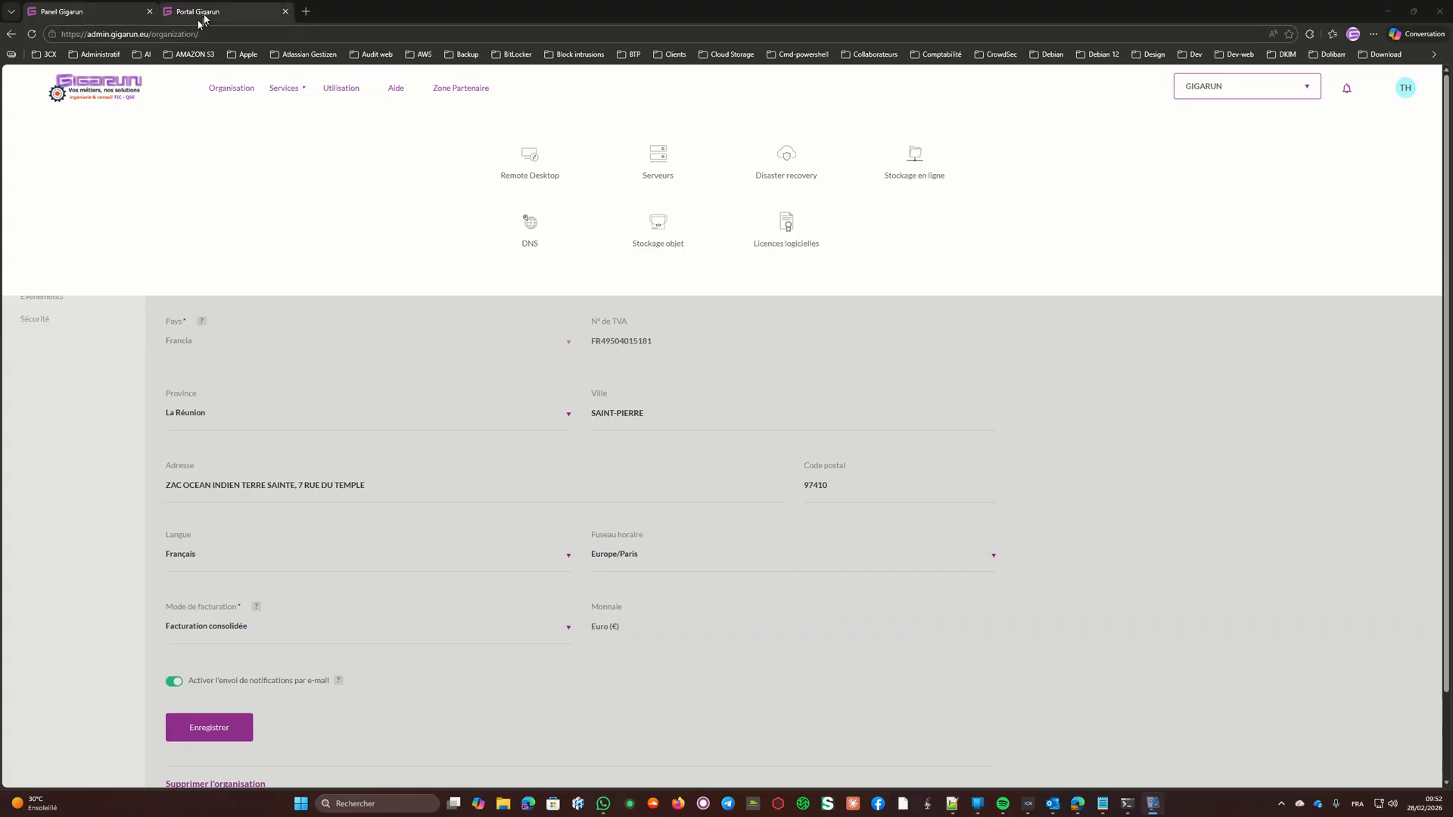
Step: Switch to the user portal and check which organisations can be selected there
{"action": "left_click", "coordinate": [200, 13]}
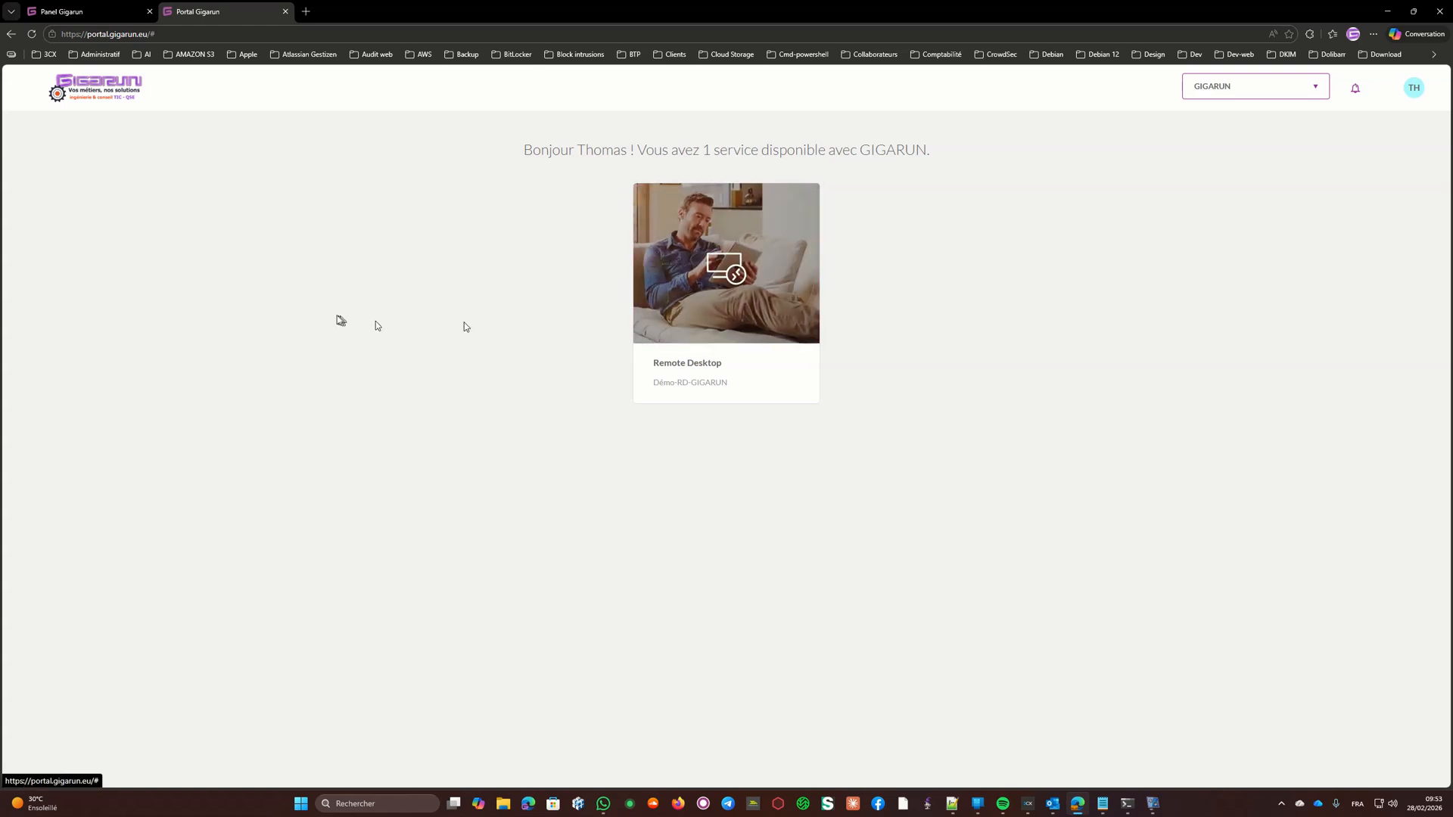
{"action": "left_click", "coordinate": [1271, 87]}
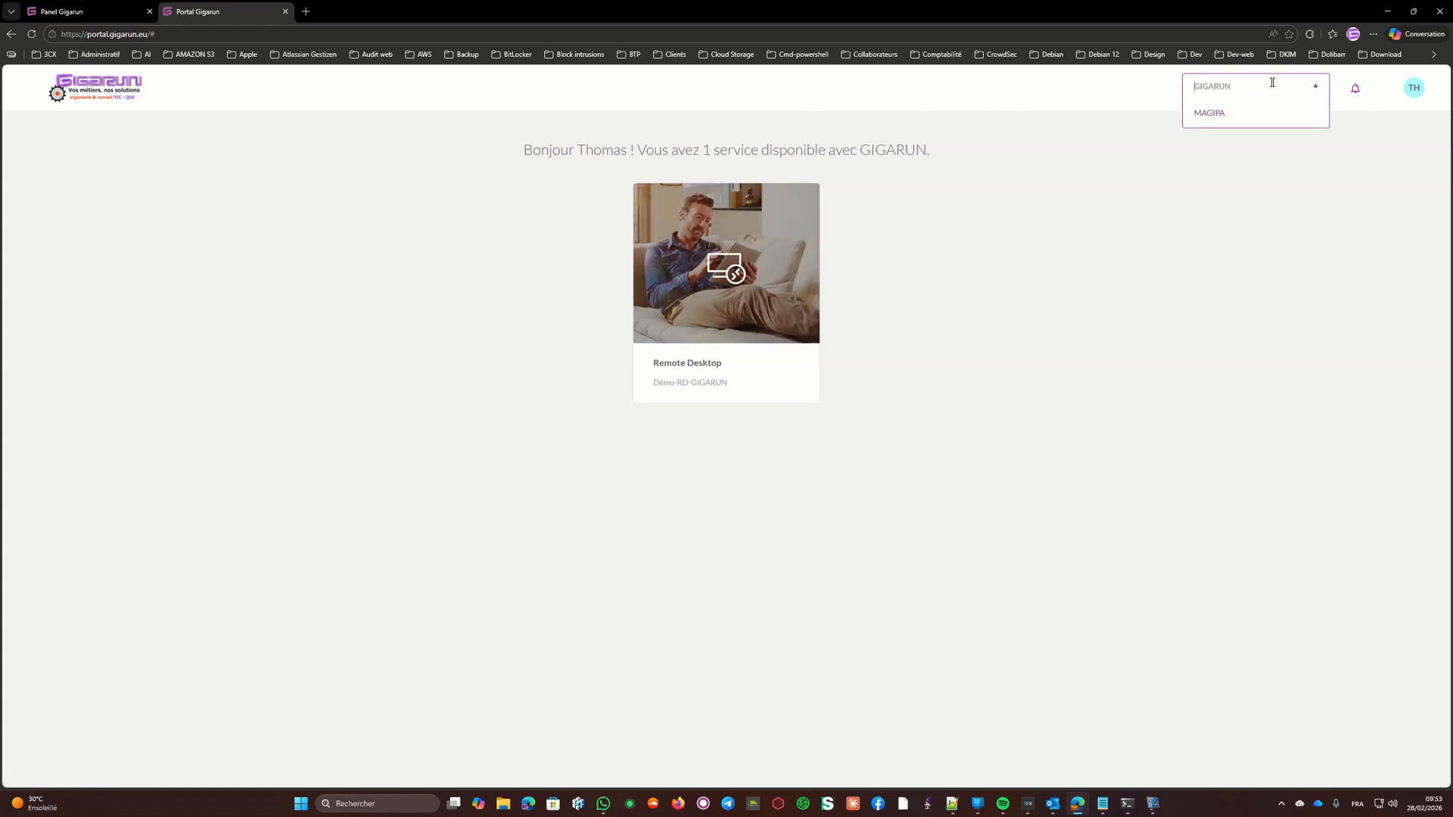
{"action": "left_click", "coordinate": [1138, 103]}
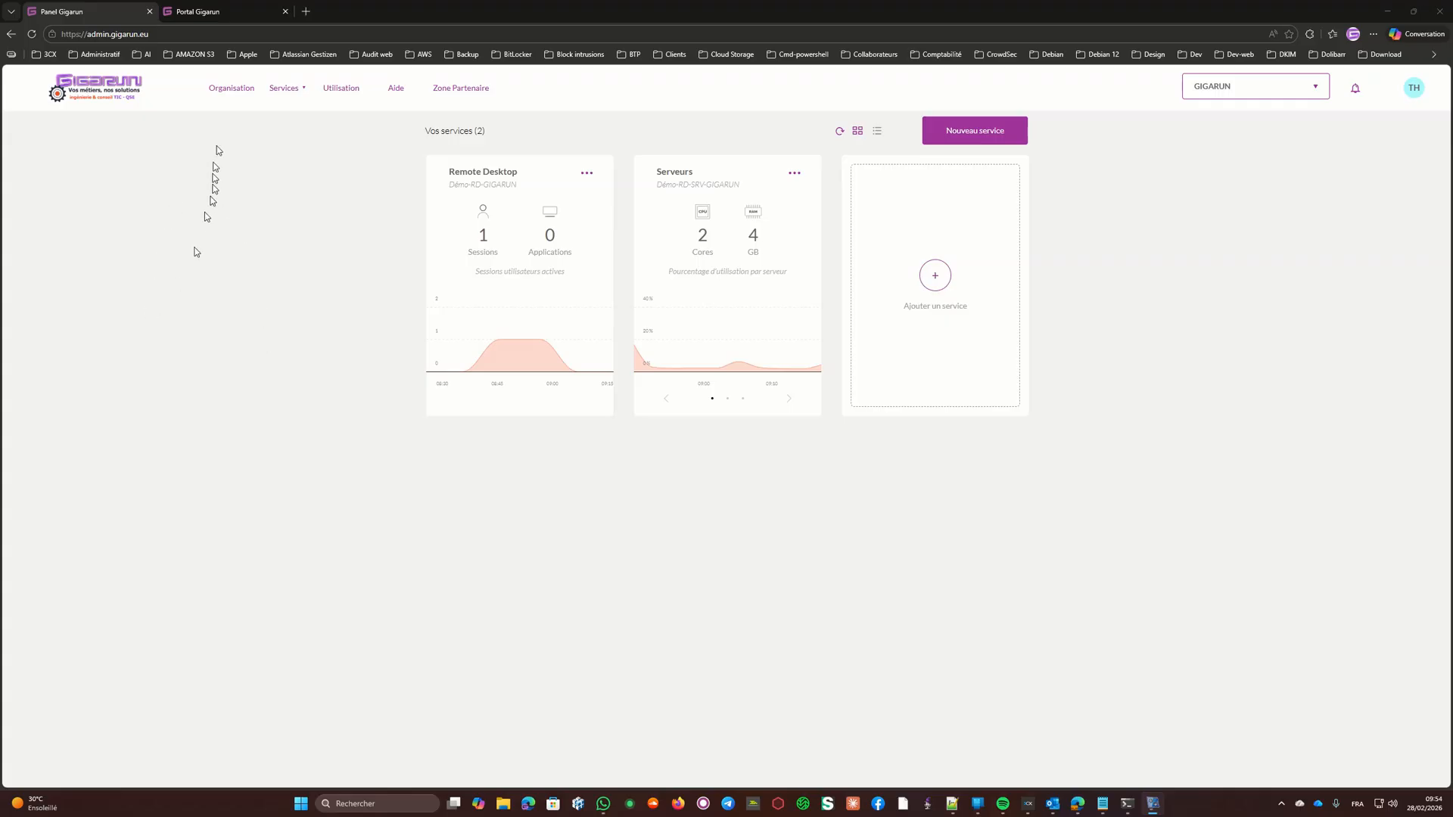
Step: Review the organisation profile in the admin panel and check the list of organisations available from its home dashboard
{"action": "left_click", "coordinate": [236, 92]}
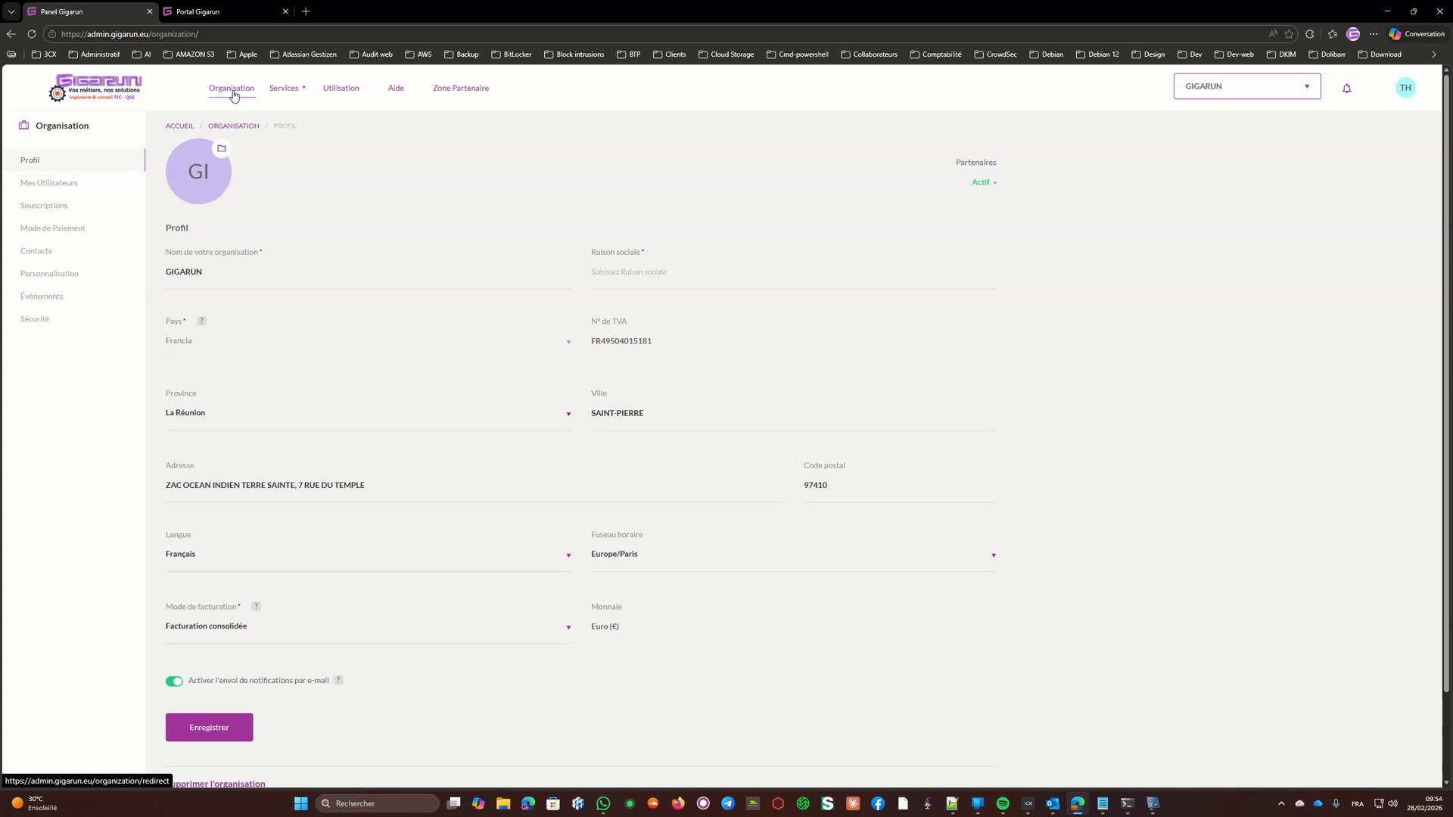
{"action": "left_click", "coordinate": [130, 91]}
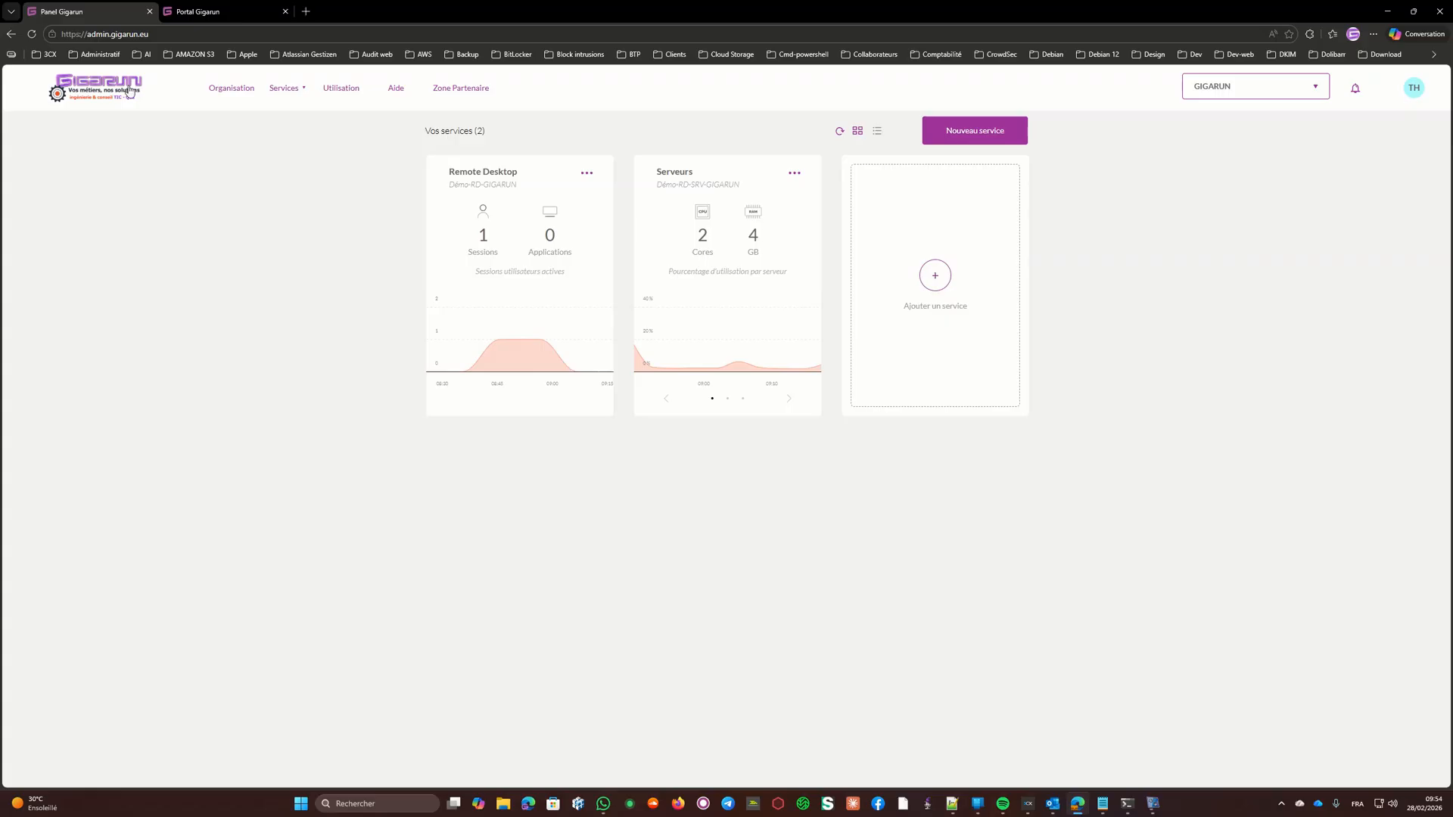
{"action": "left_click", "coordinate": [1314, 90]}
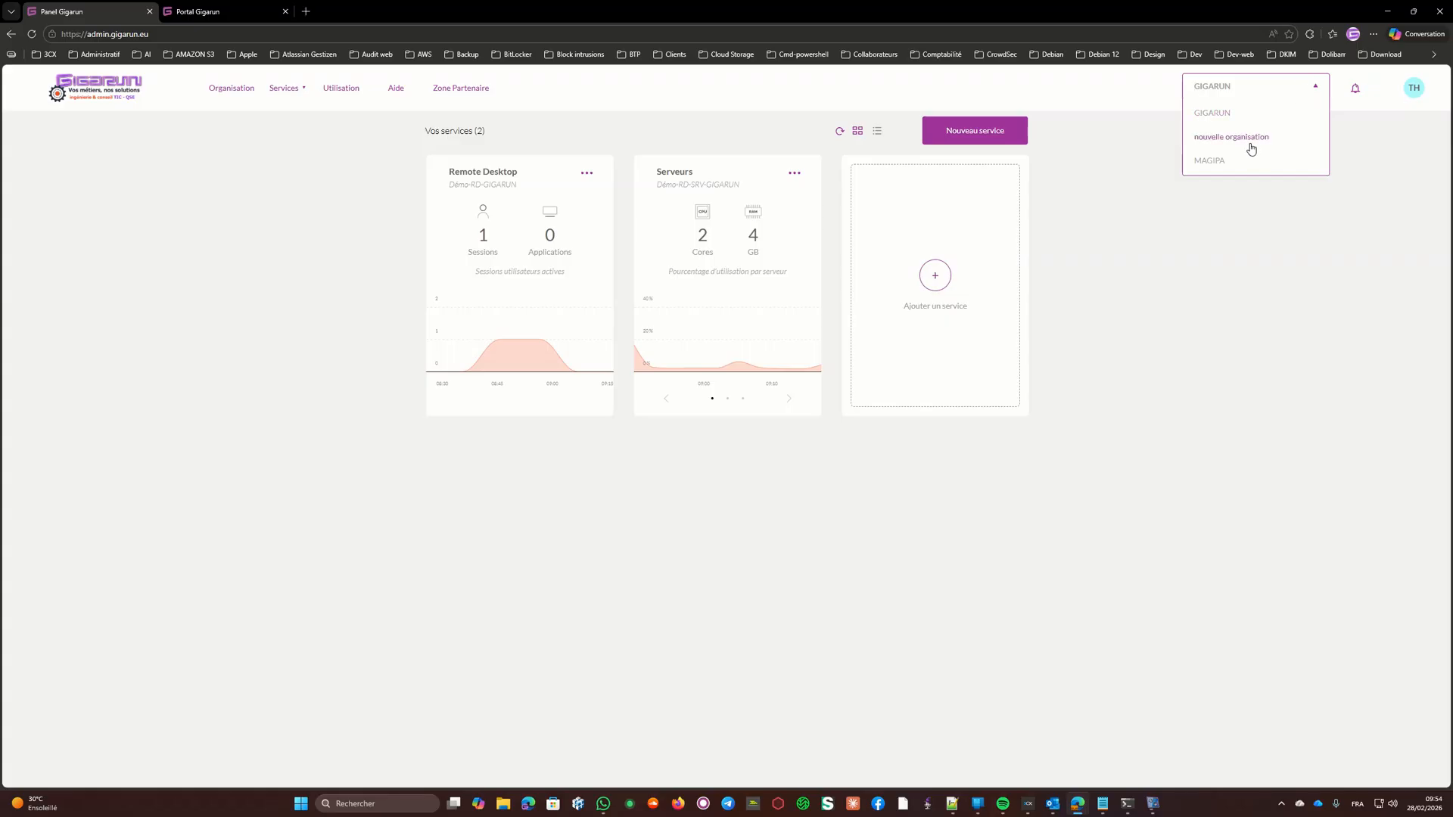
{"action": "left_click", "coordinate": [130, 98]}
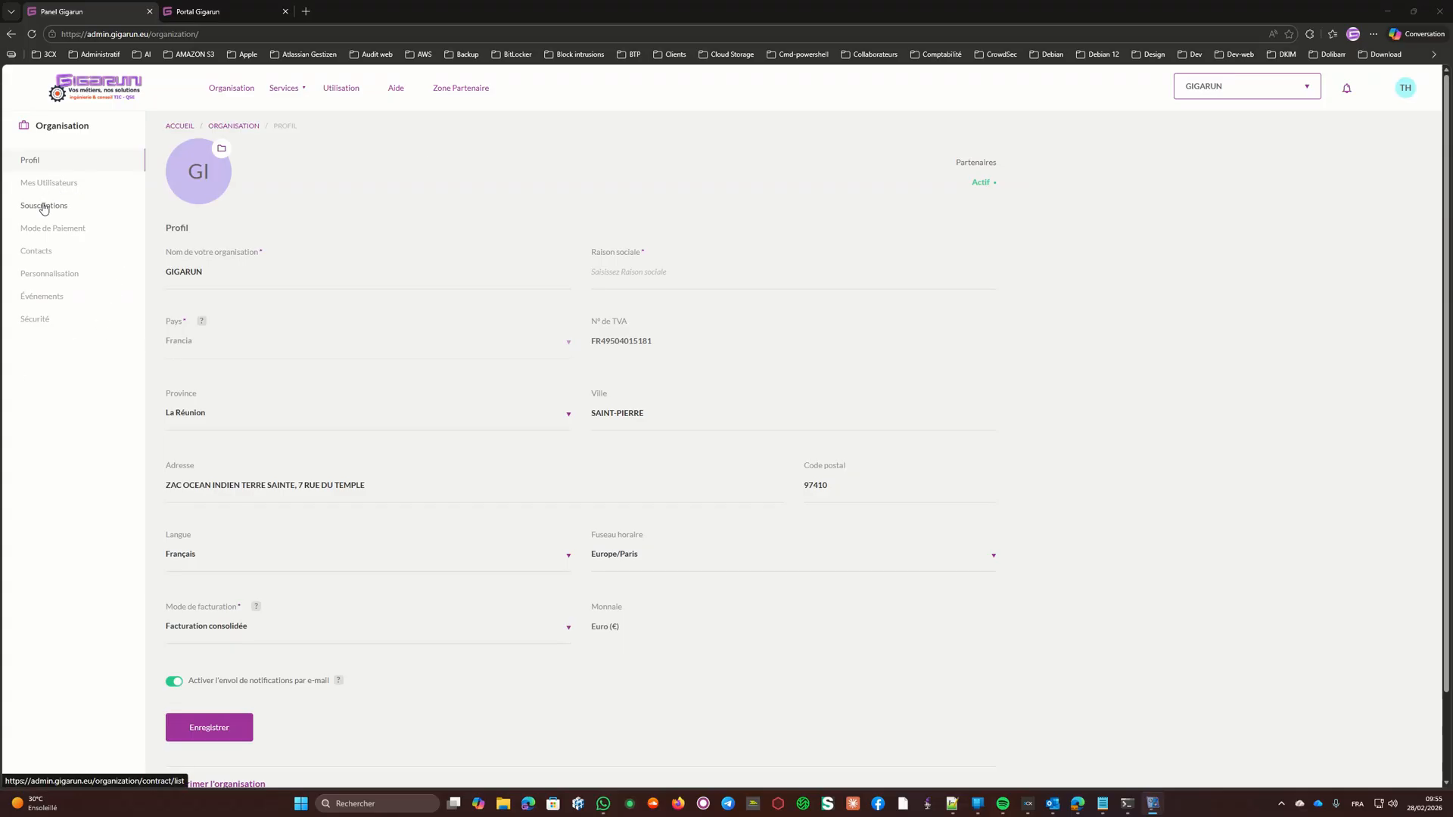
Step: Review the organisation's subscriptions, users, payment method, contacts, personalisation, events and security pages
{"action": "left_click", "coordinate": [43, 207]}
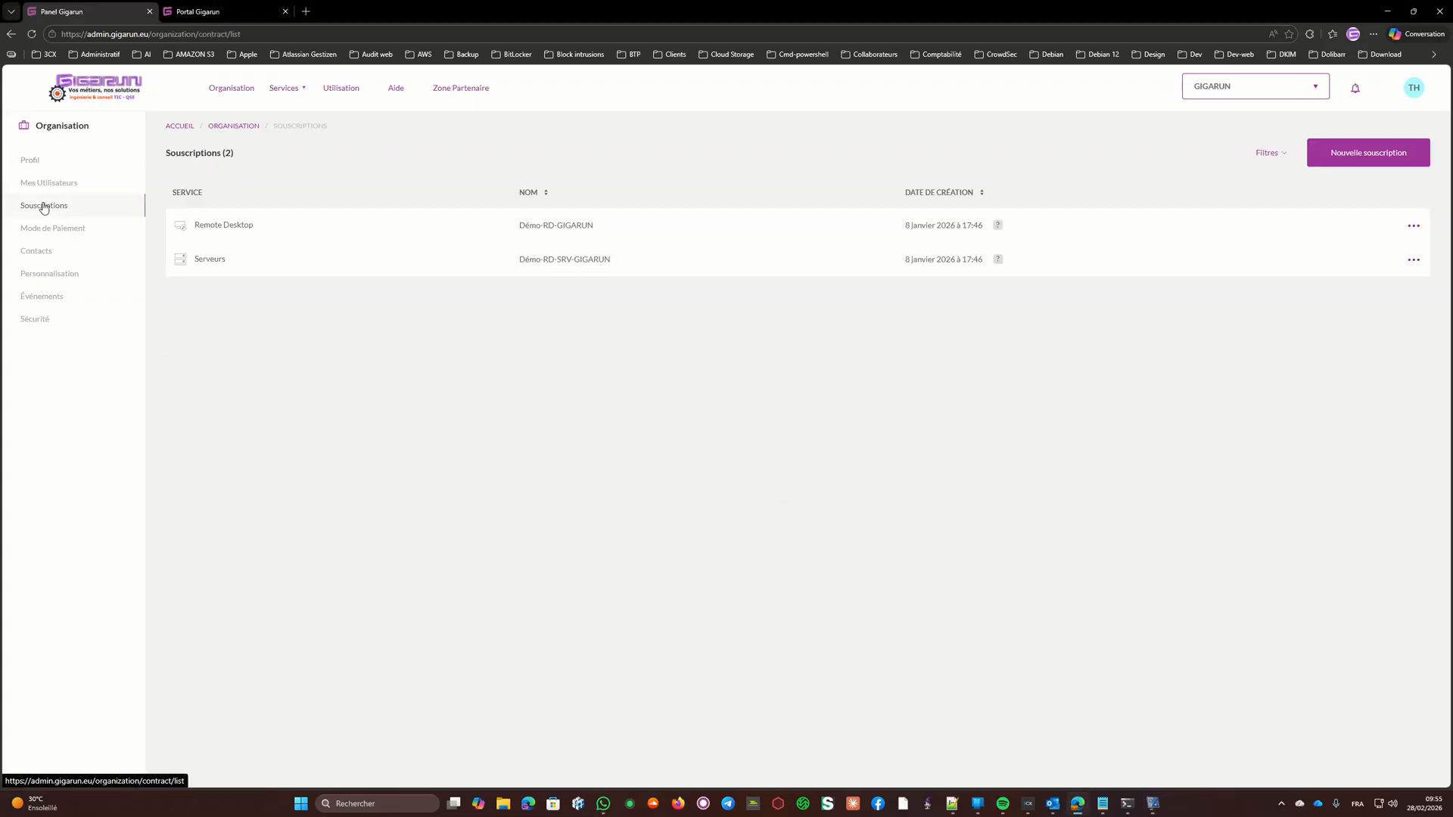
{"action": "left_click", "coordinate": [60, 187]}
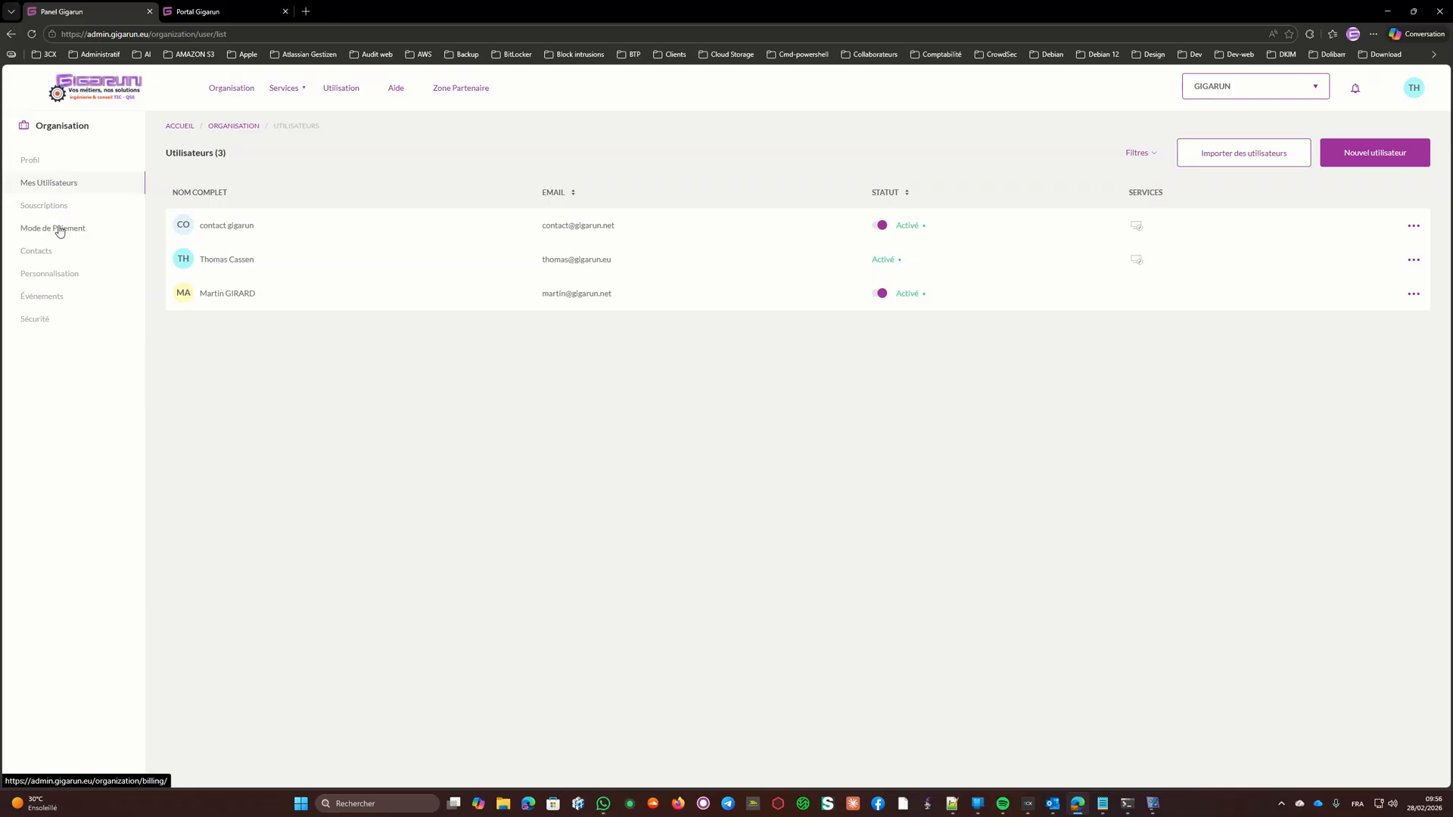
{"action": "left_click", "coordinate": [59, 230]}
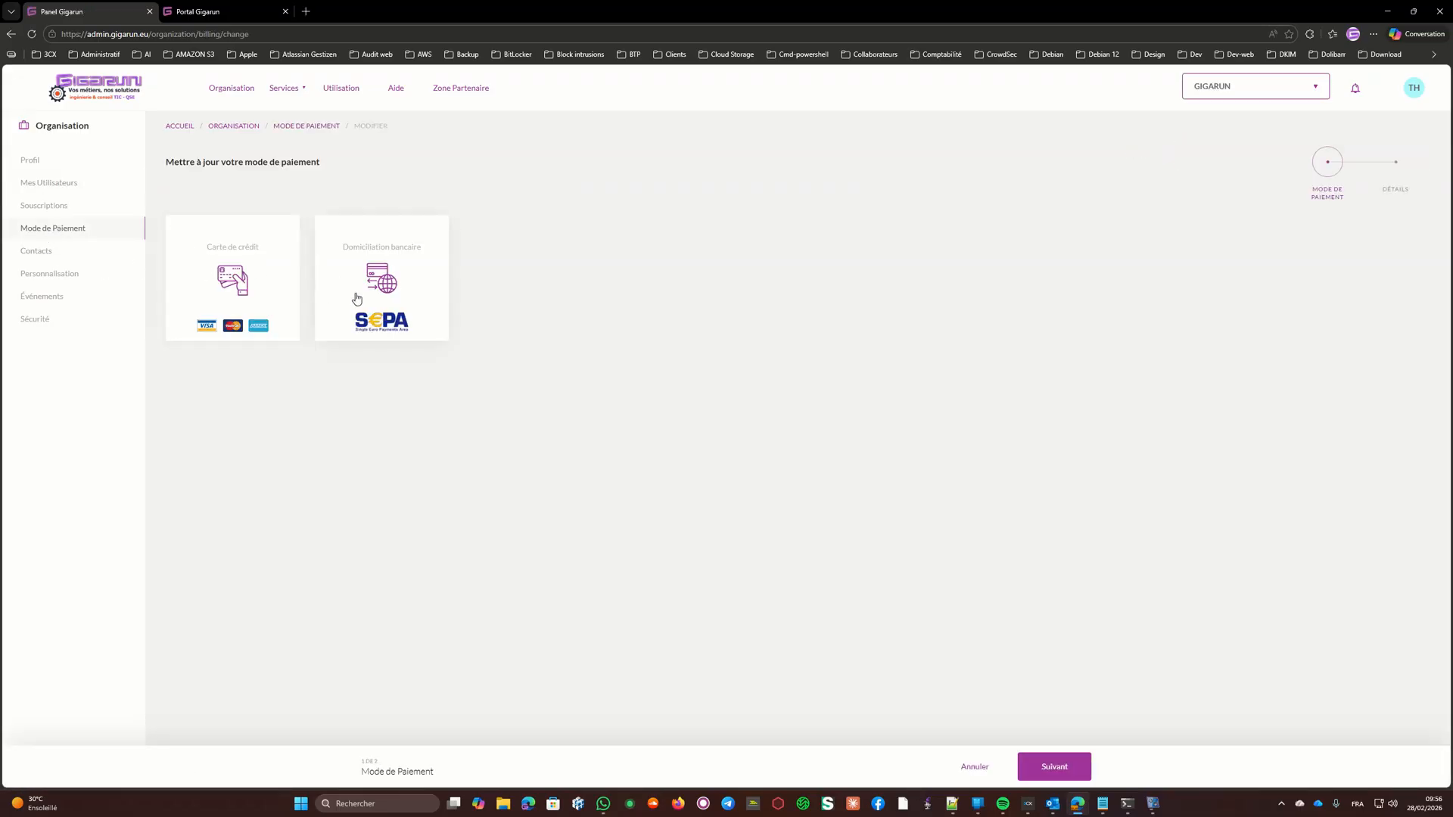
{"action": "left_click", "coordinate": [31, 252]}
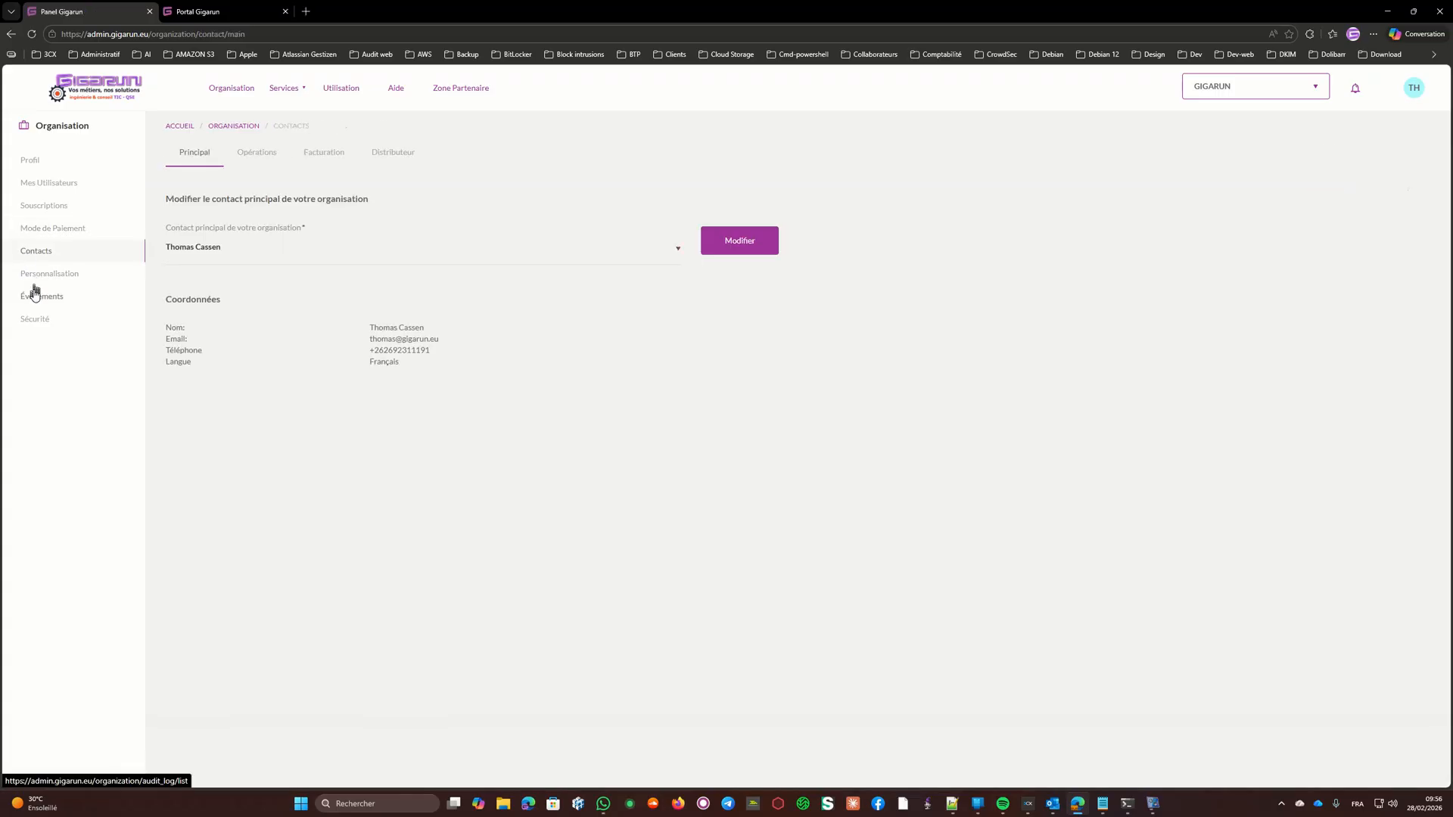
{"action": "left_click", "coordinate": [39, 277]}
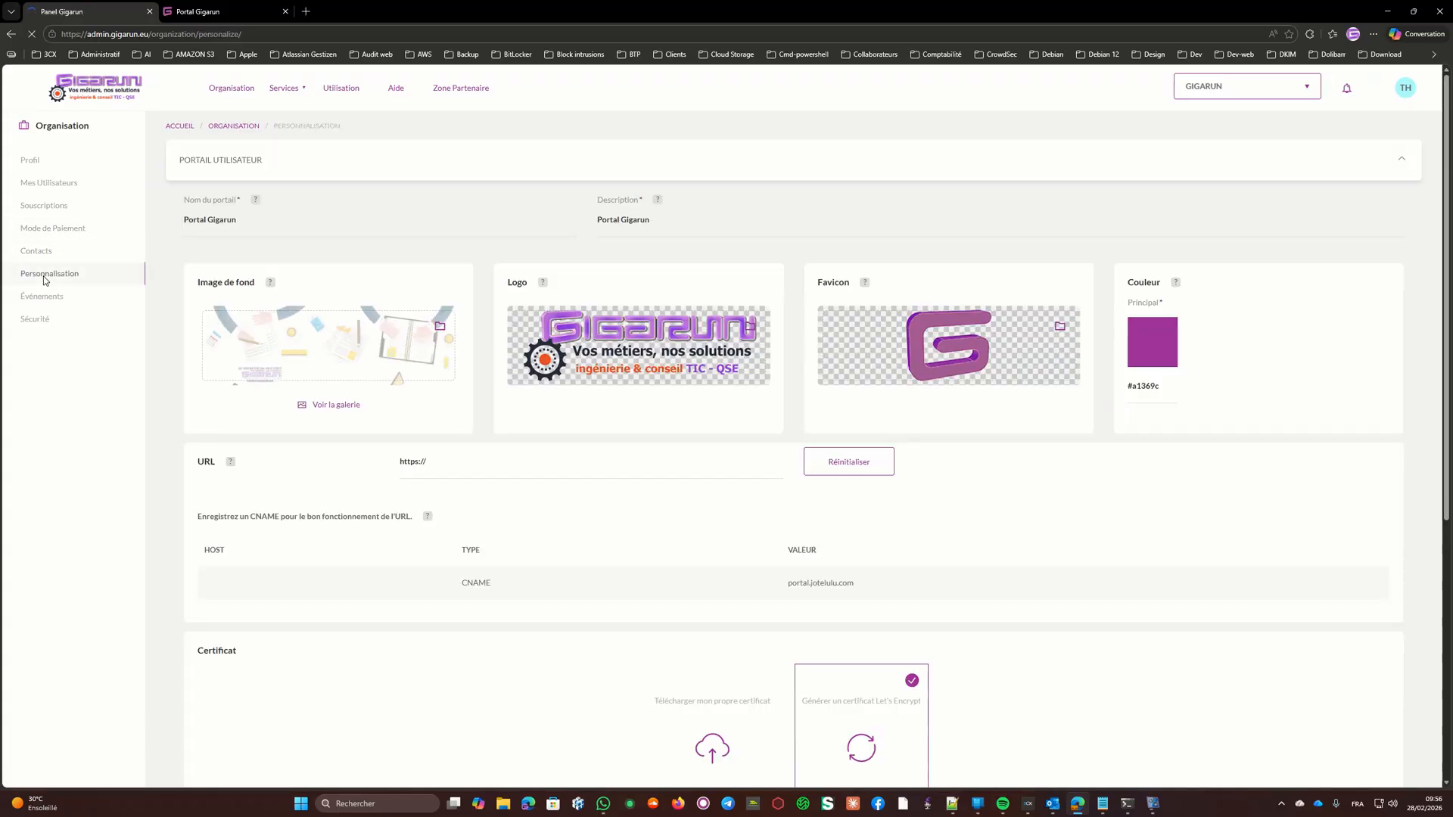
{"action": "left_click", "coordinate": [52, 302]}
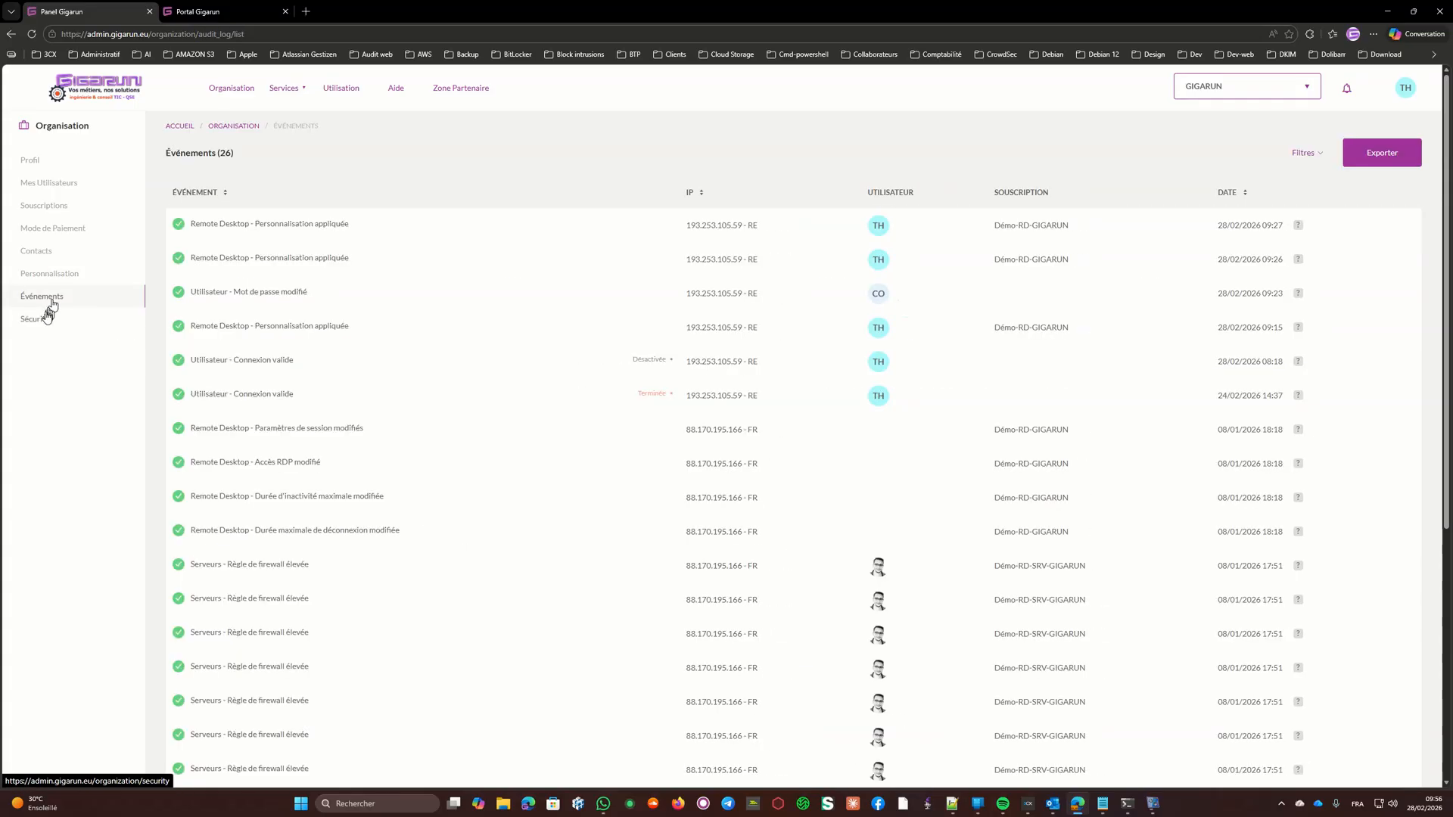
{"action": "left_click", "coordinate": [42, 319]}
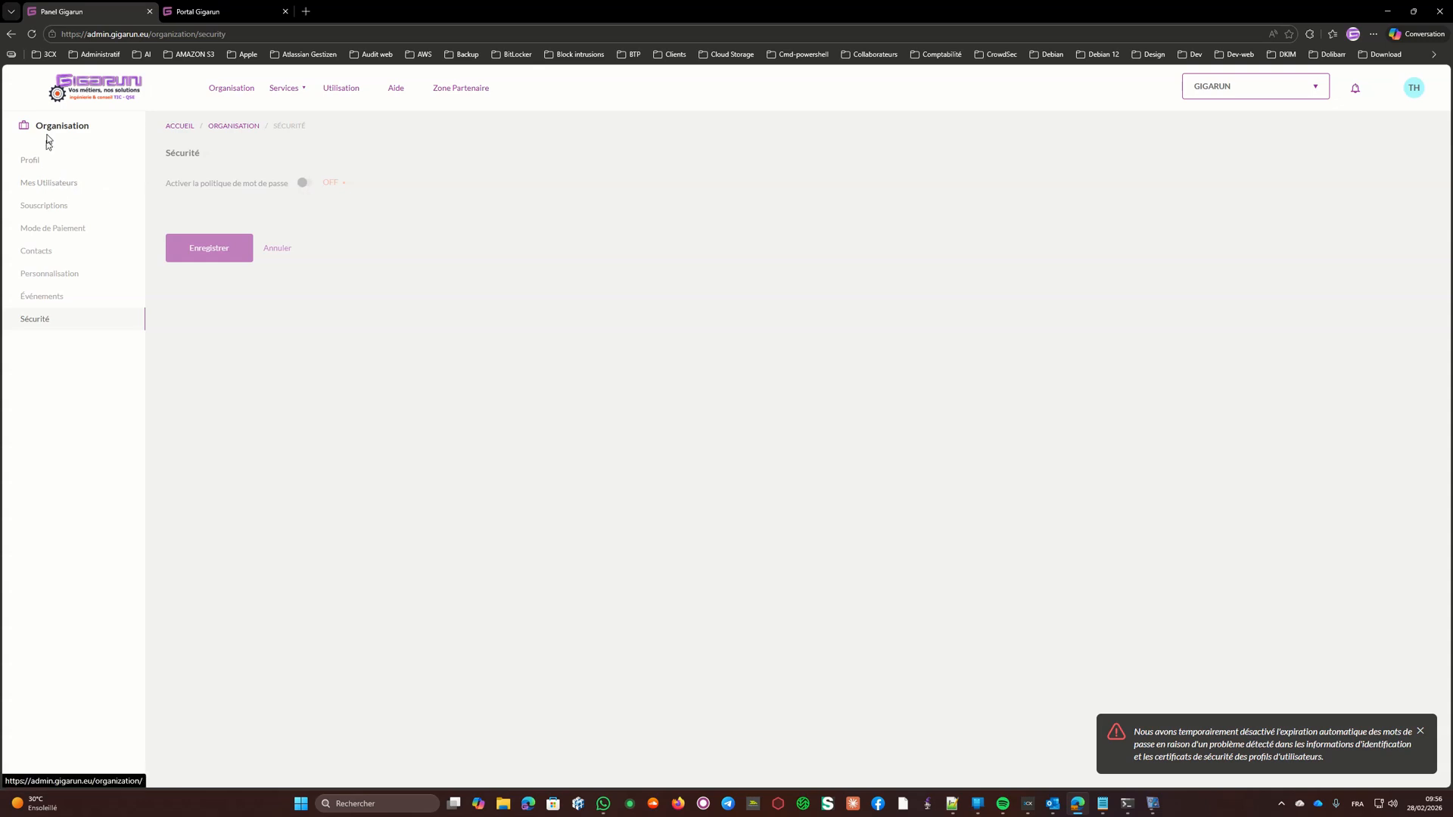
Step: Examine the organisation's user list and the profile settings of the last user listed
{"action": "left_click", "coordinate": [94, 92]}
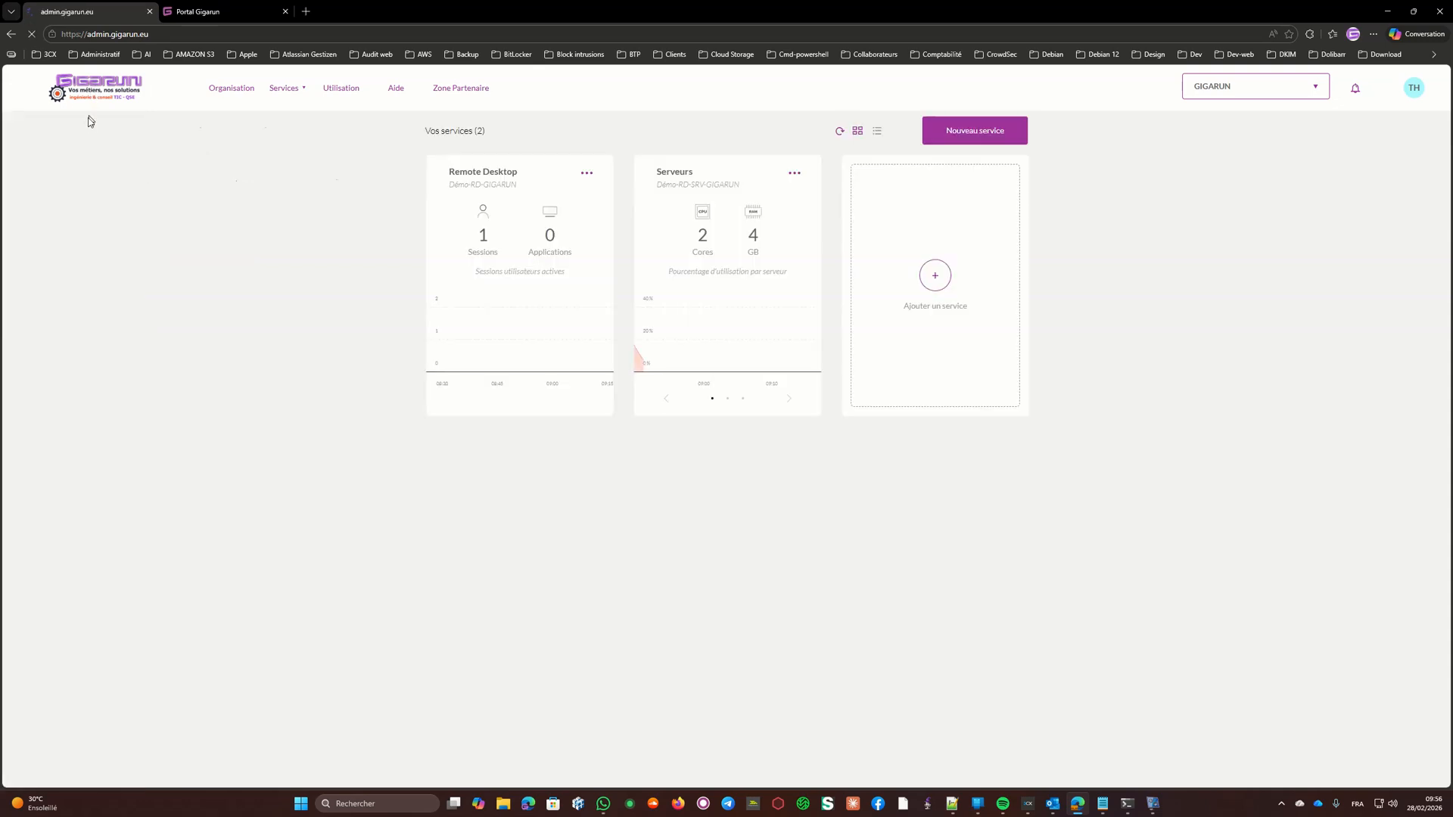
{"action": "left_click", "coordinate": [229, 89]}
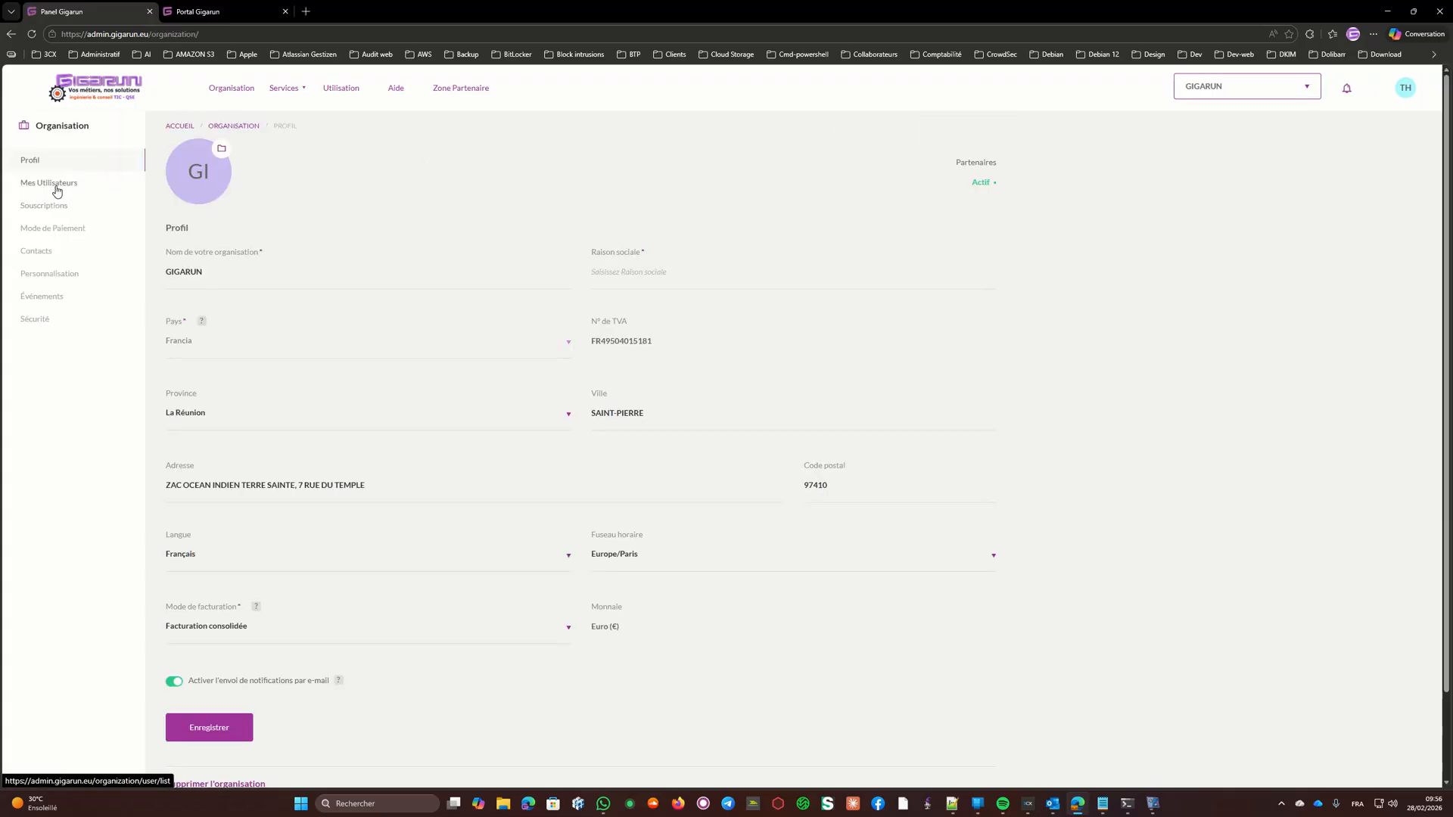
{"action": "left_click", "coordinate": [53, 186]}
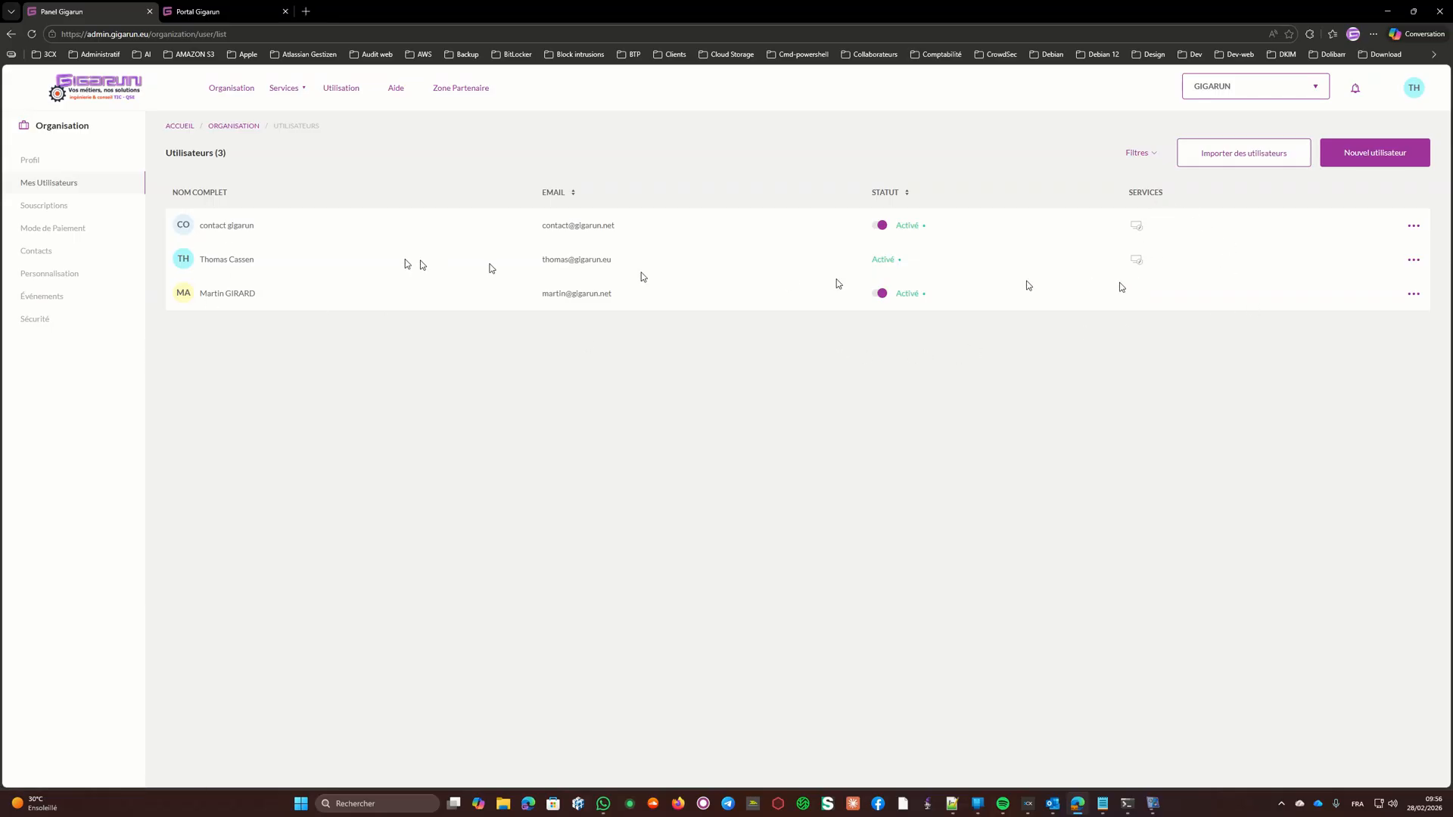
{"action": "left_click", "coordinate": [223, 296]}
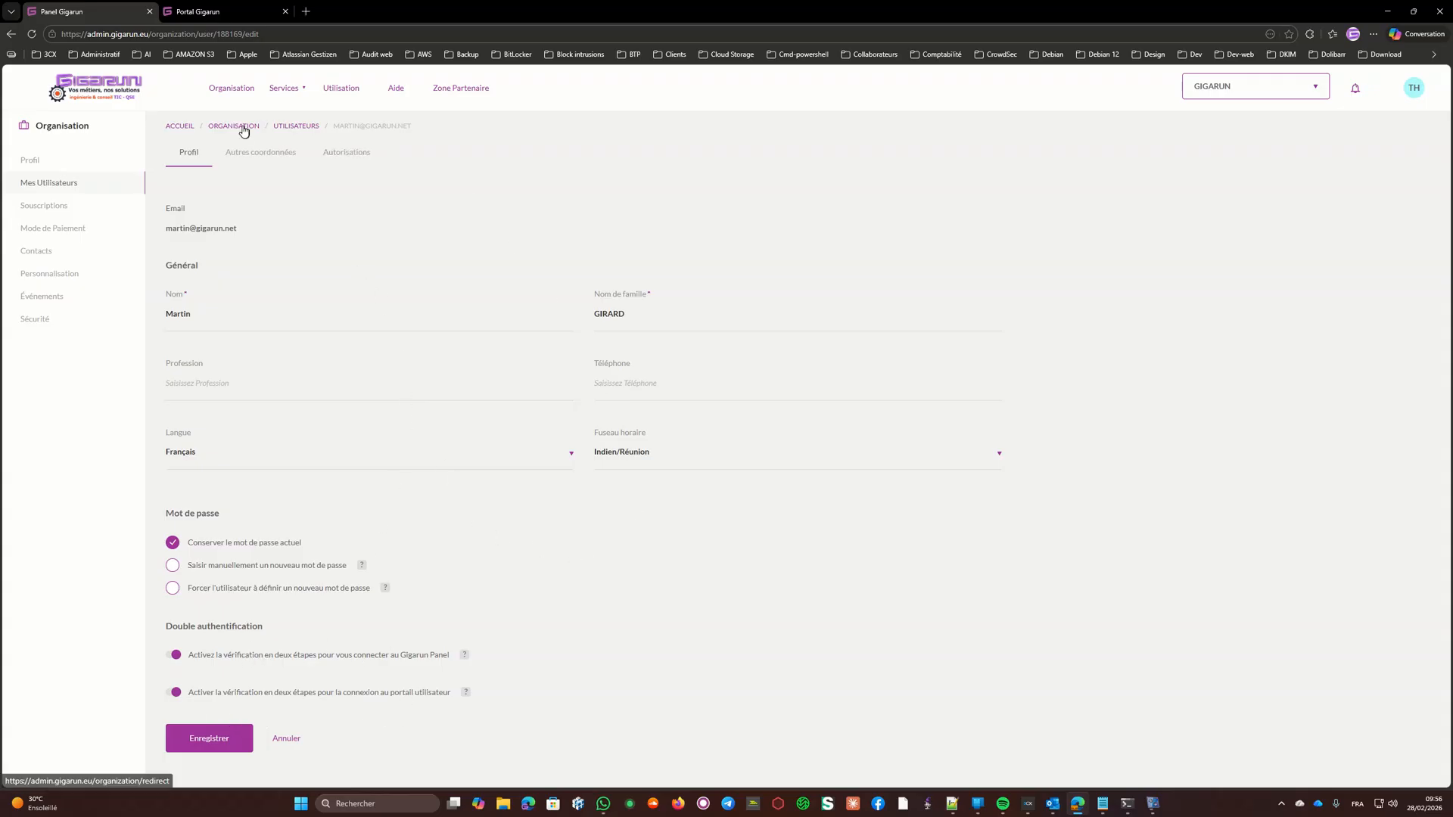
{"action": "left_click", "coordinate": [60, 185]}
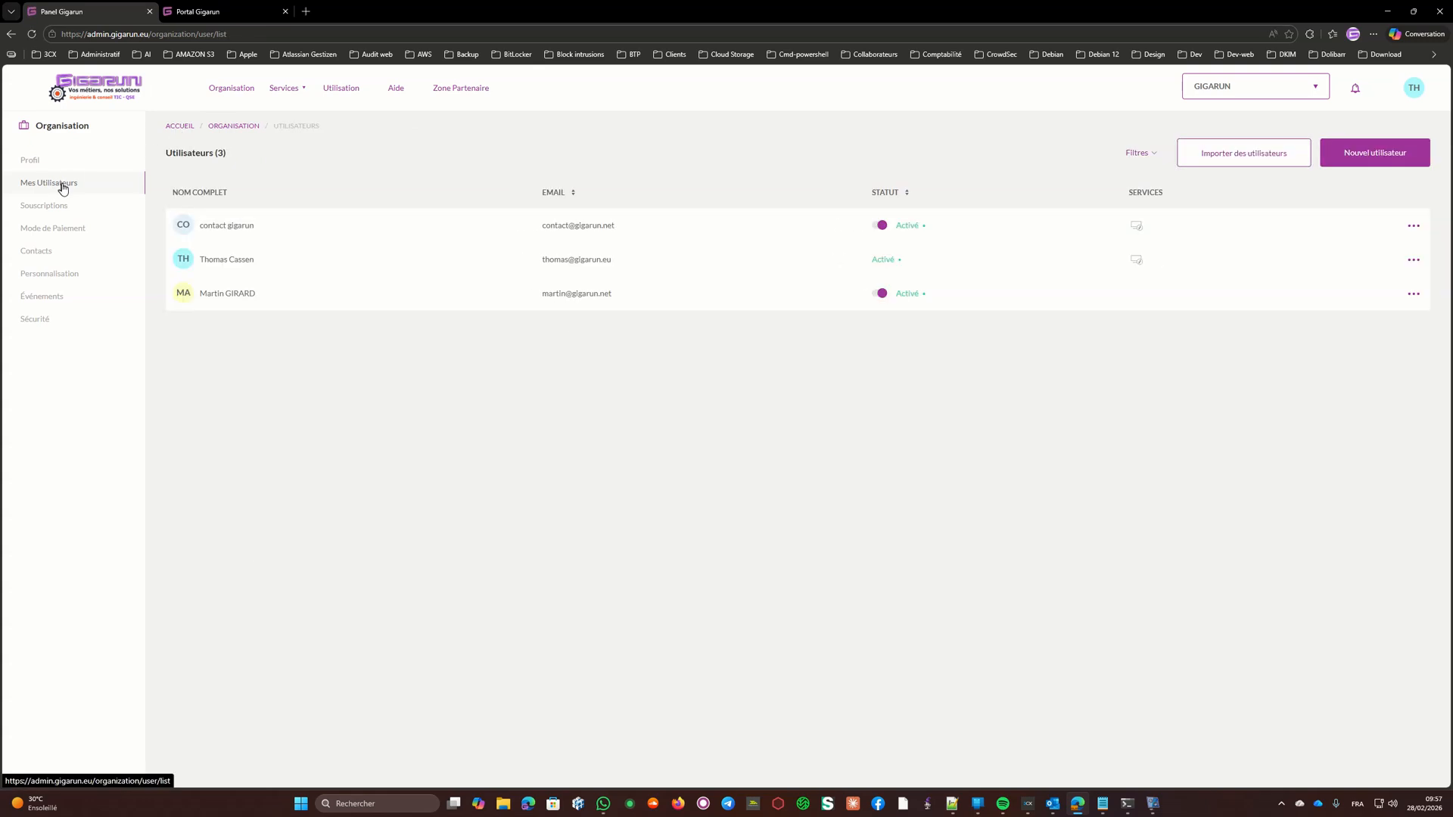
Step: Open the list of users assigned to the Démo-RD-GIGARUN Remote Desktop service
{"action": "left_click", "coordinate": [287, 91]}
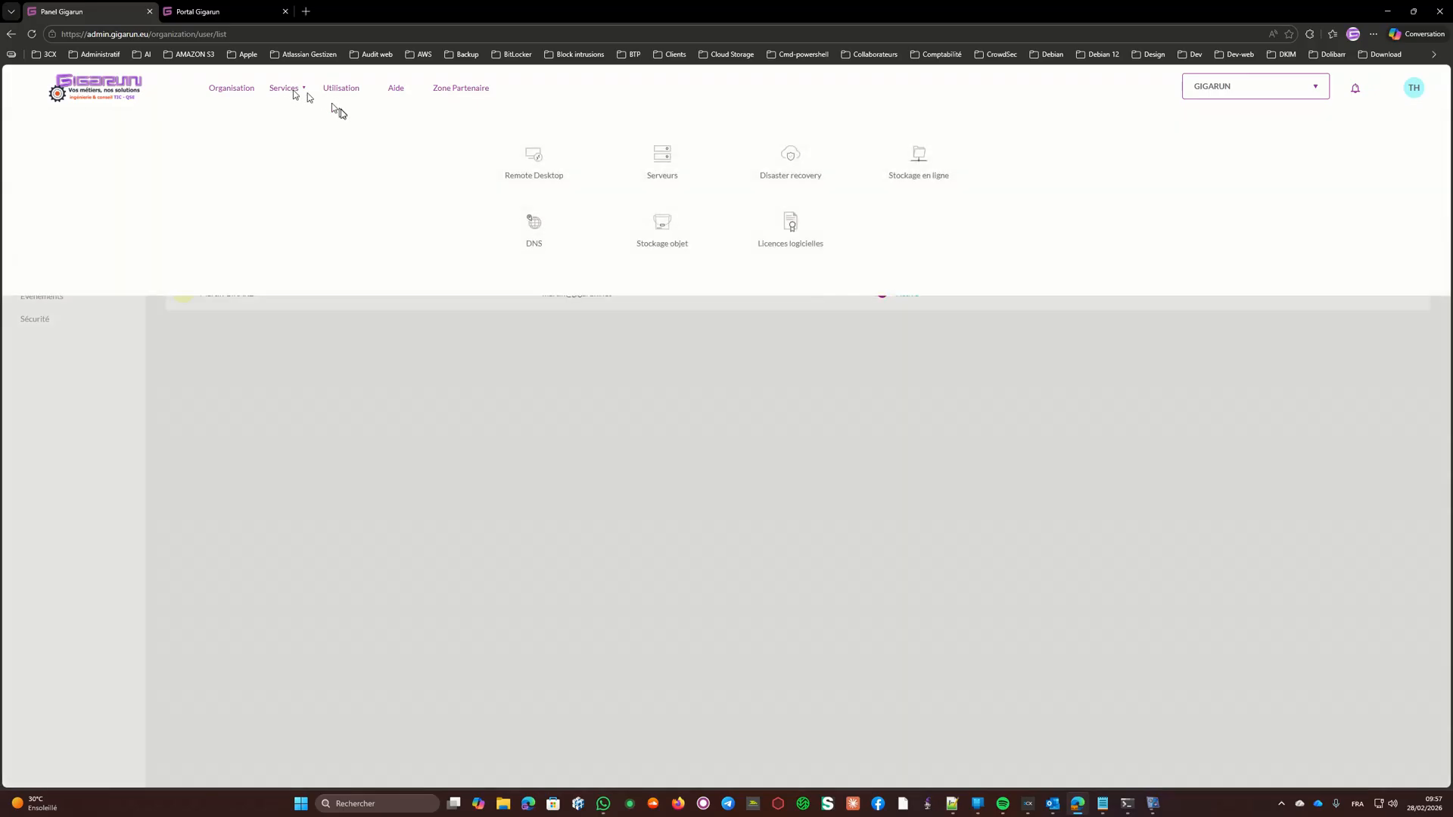
{"action": "left_click", "coordinate": [529, 161]}
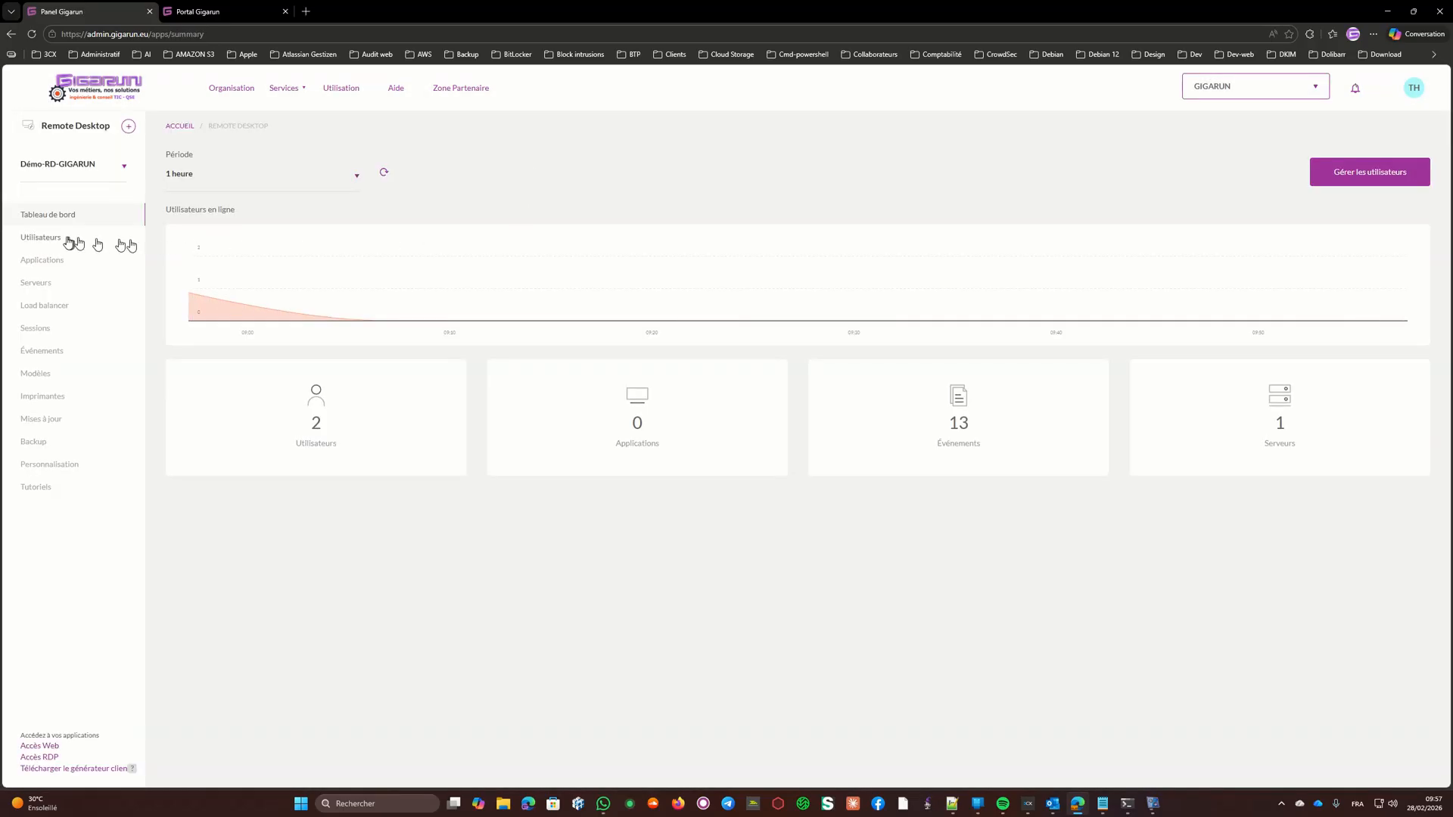
{"action": "left_click", "coordinate": [58, 238]}
{"action": "left_click", "coordinate": [121, 168]}
{"action": "left_click", "coordinate": [429, 320]}
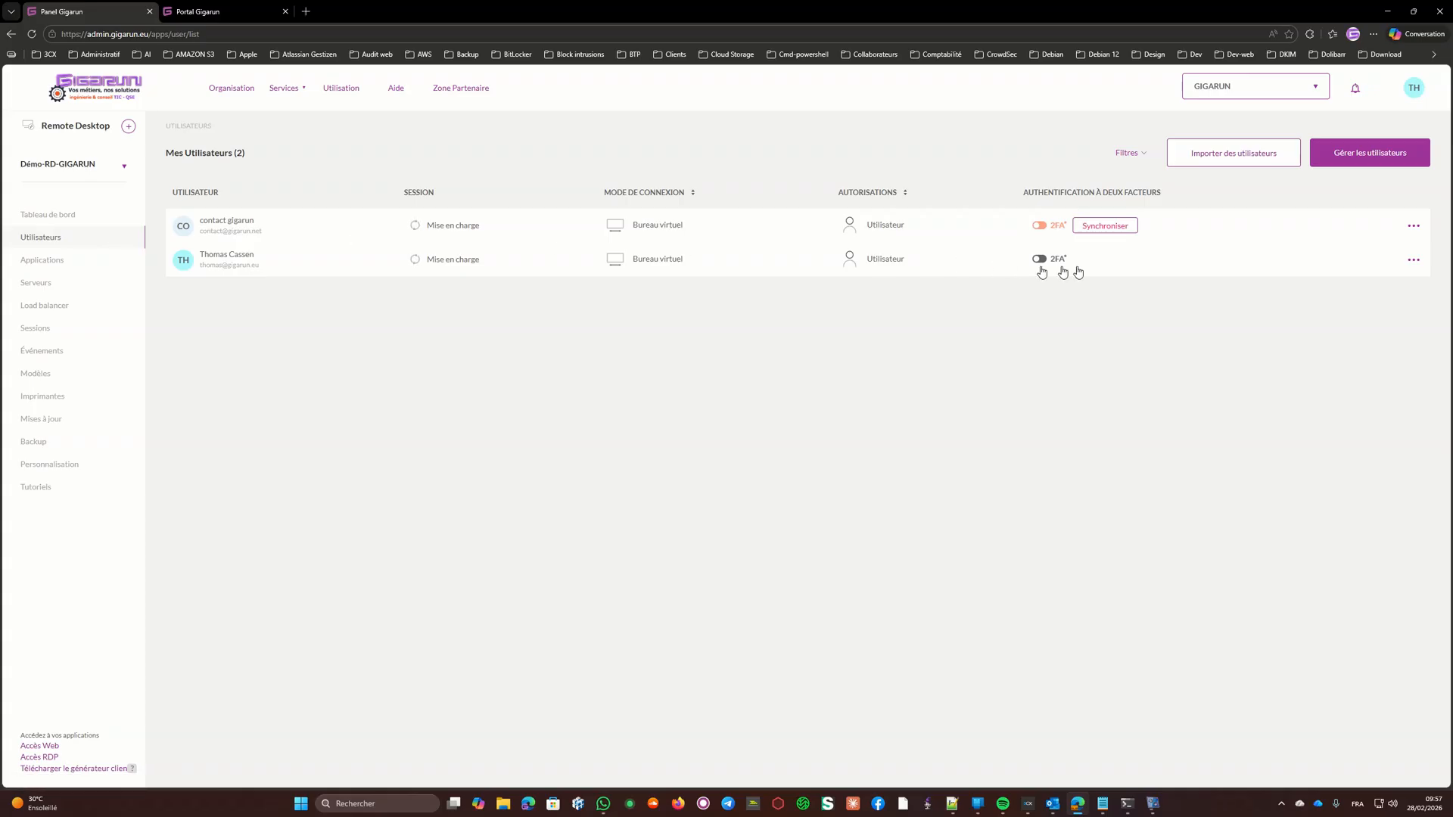
Step: Select the user not yet added to the server and assign Bureau virtuel access with Utilisateur permissions
{"action": "left_click", "coordinate": [1347, 164]}
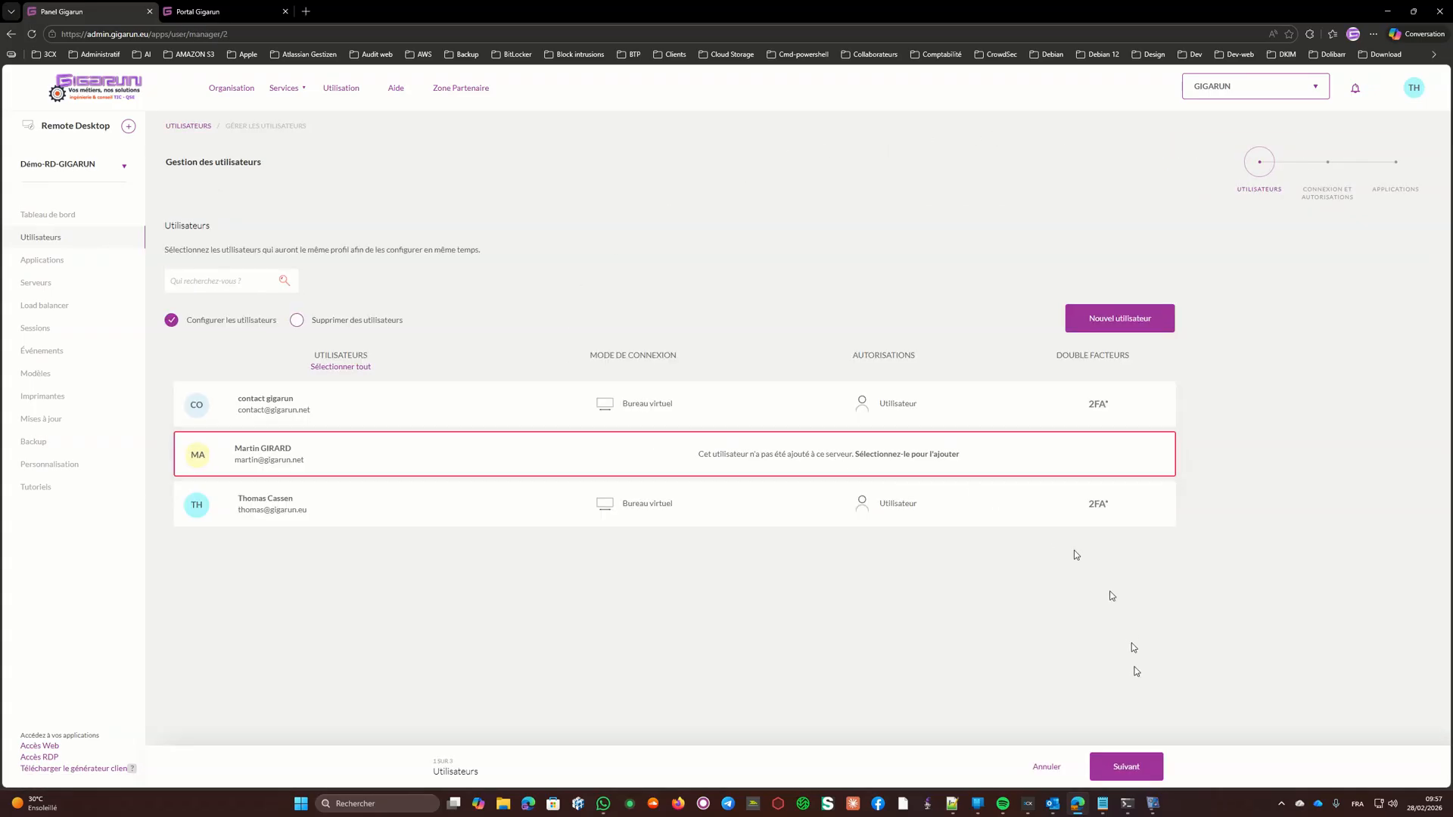
{"action": "left_click", "coordinate": [1132, 766]}
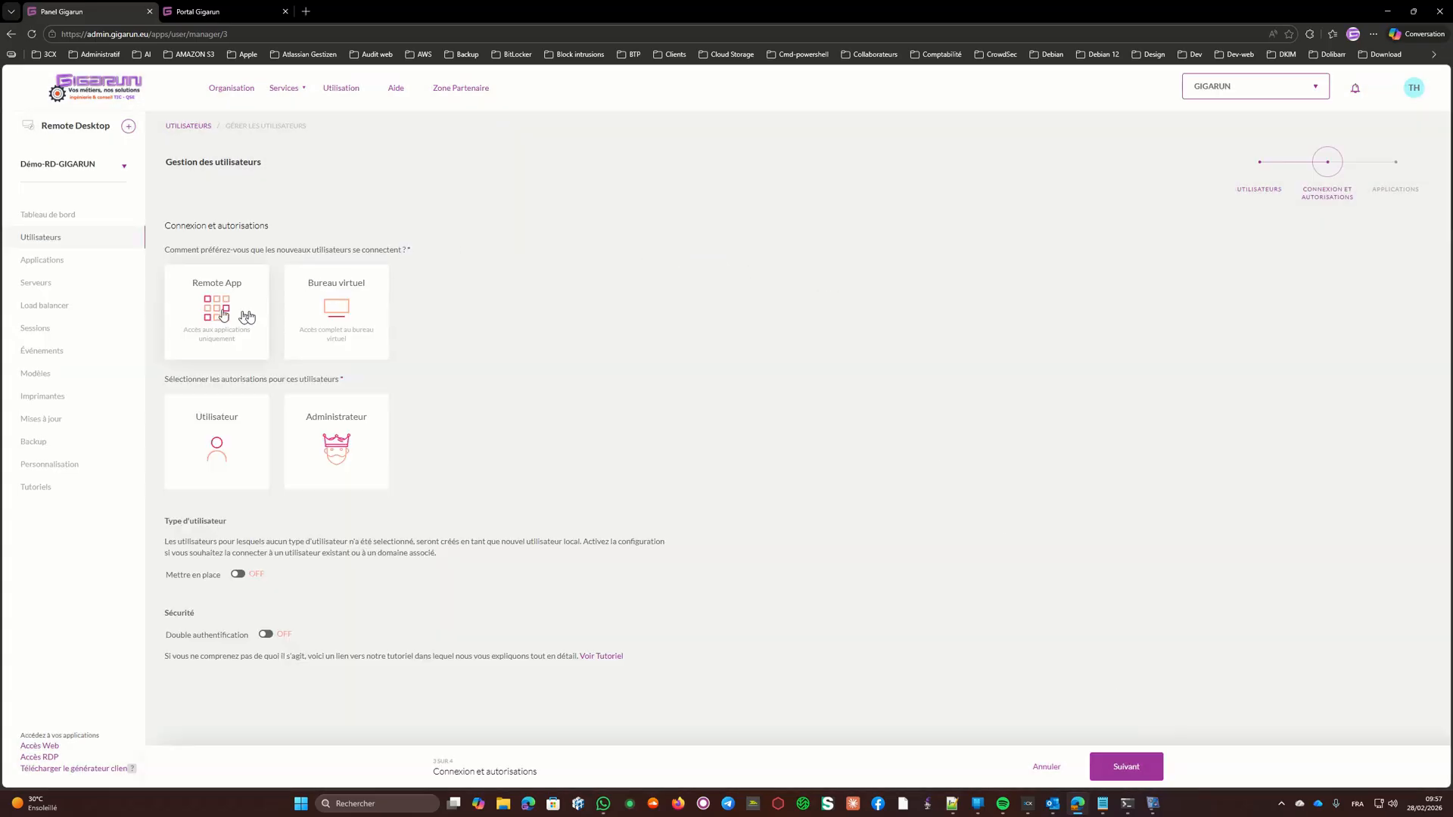
{"action": "left_click", "coordinate": [340, 313]}
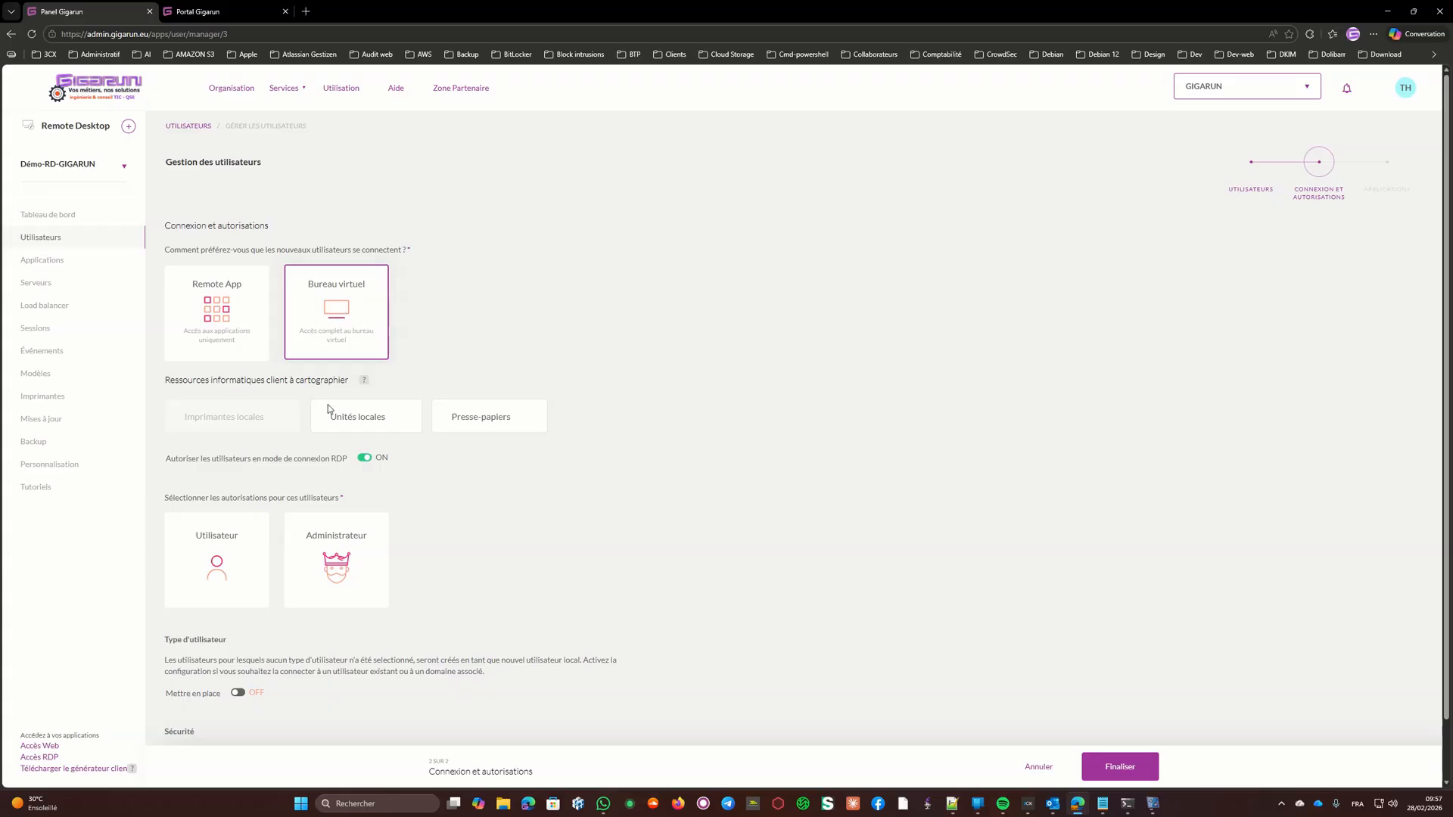
{"action": "left_click", "coordinate": [1116, 778]}
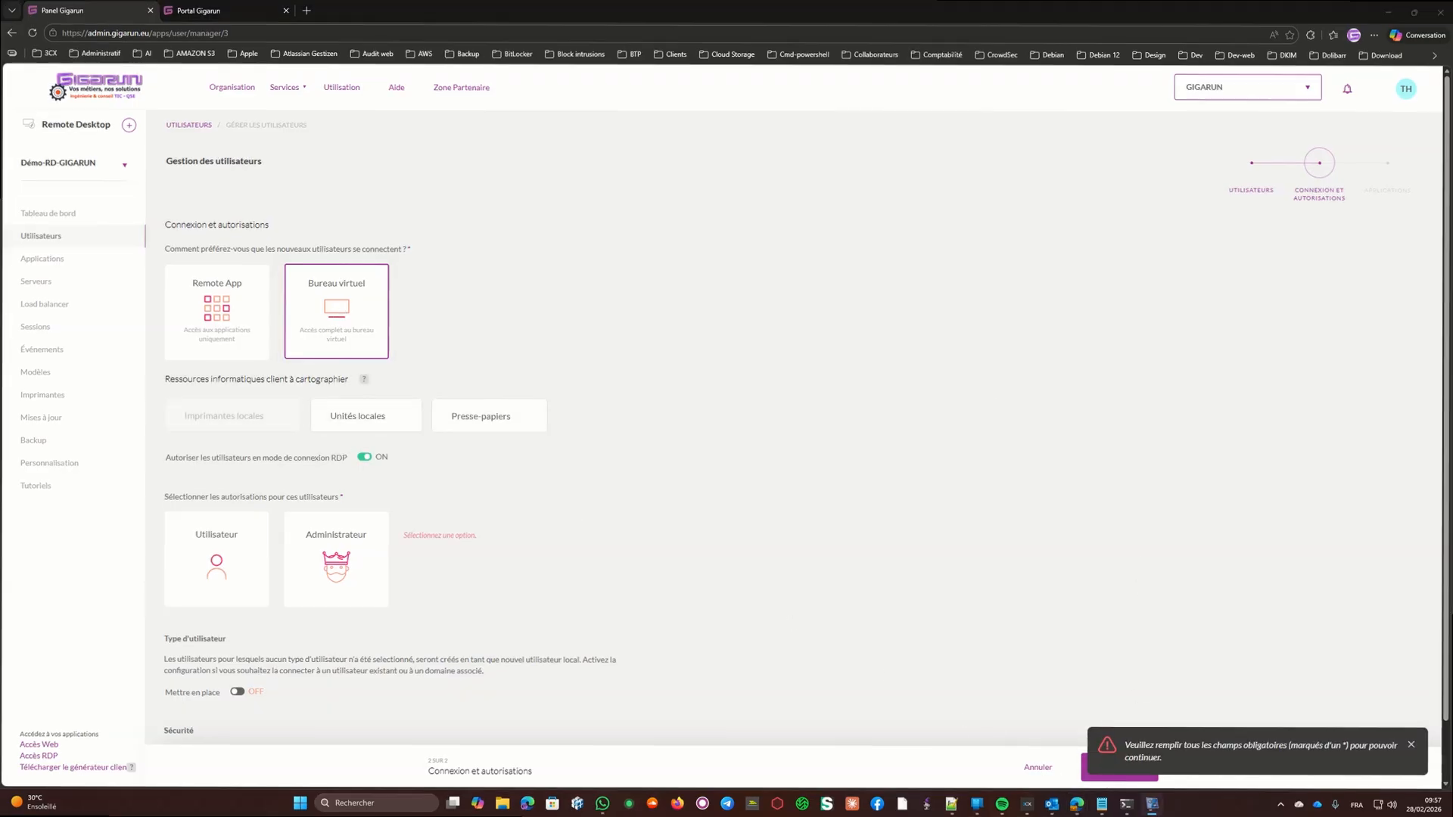
{"action": "left_click", "coordinate": [211, 561]}
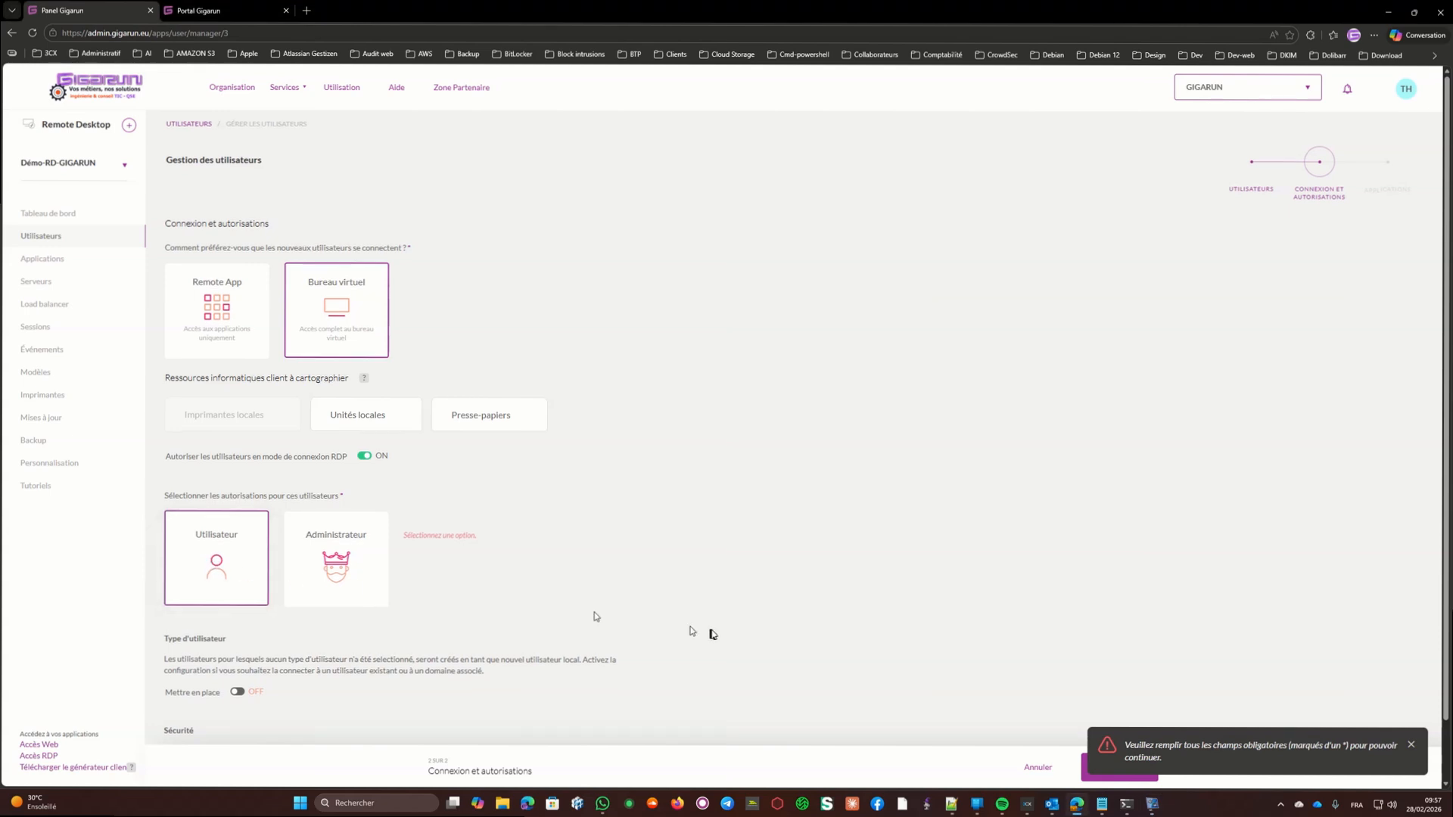
Step: Enable two-factor authentication for the new Remote Desktop user and confirm the modifications
{"action": "scroll", "coordinate": [709, 633], "scroll_direction": "down", "scroll_amount": 1}
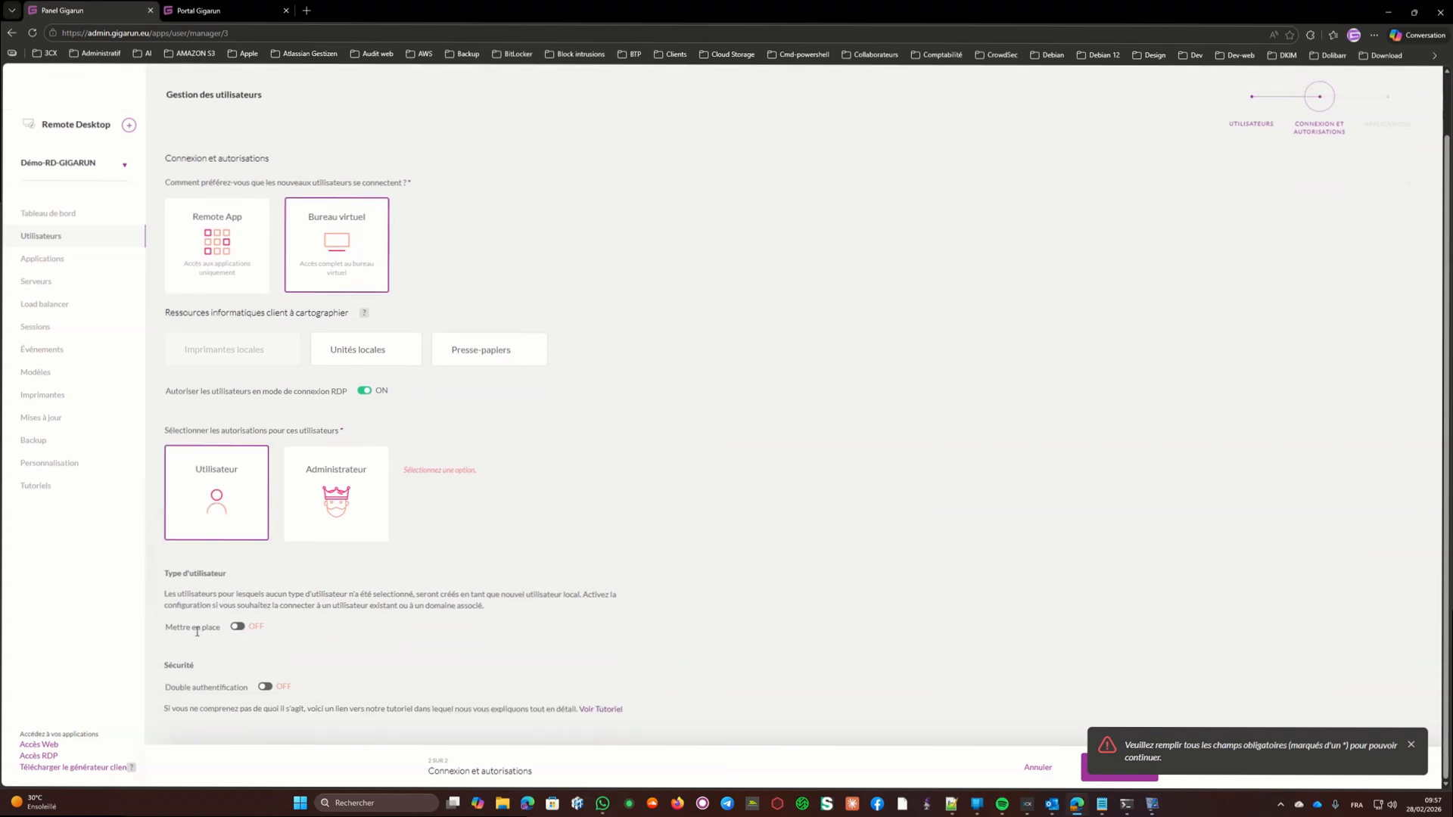
{"action": "left_click", "coordinate": [264, 687]}
{"action": "left_click", "coordinate": [1409, 746]}
{"action": "left_click", "coordinate": [1121, 767]}
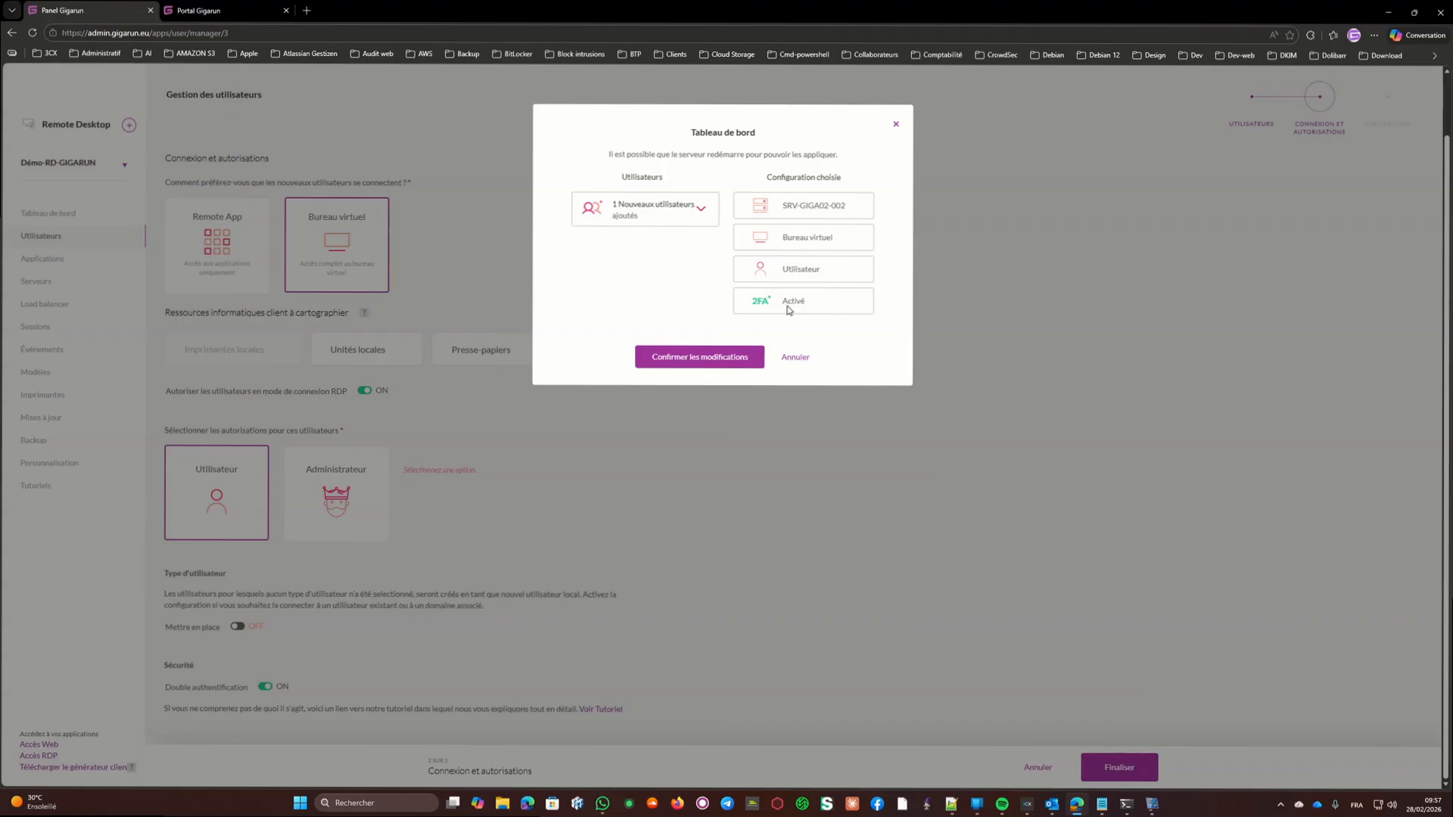
{"action": "left_click", "coordinate": [724, 357]}
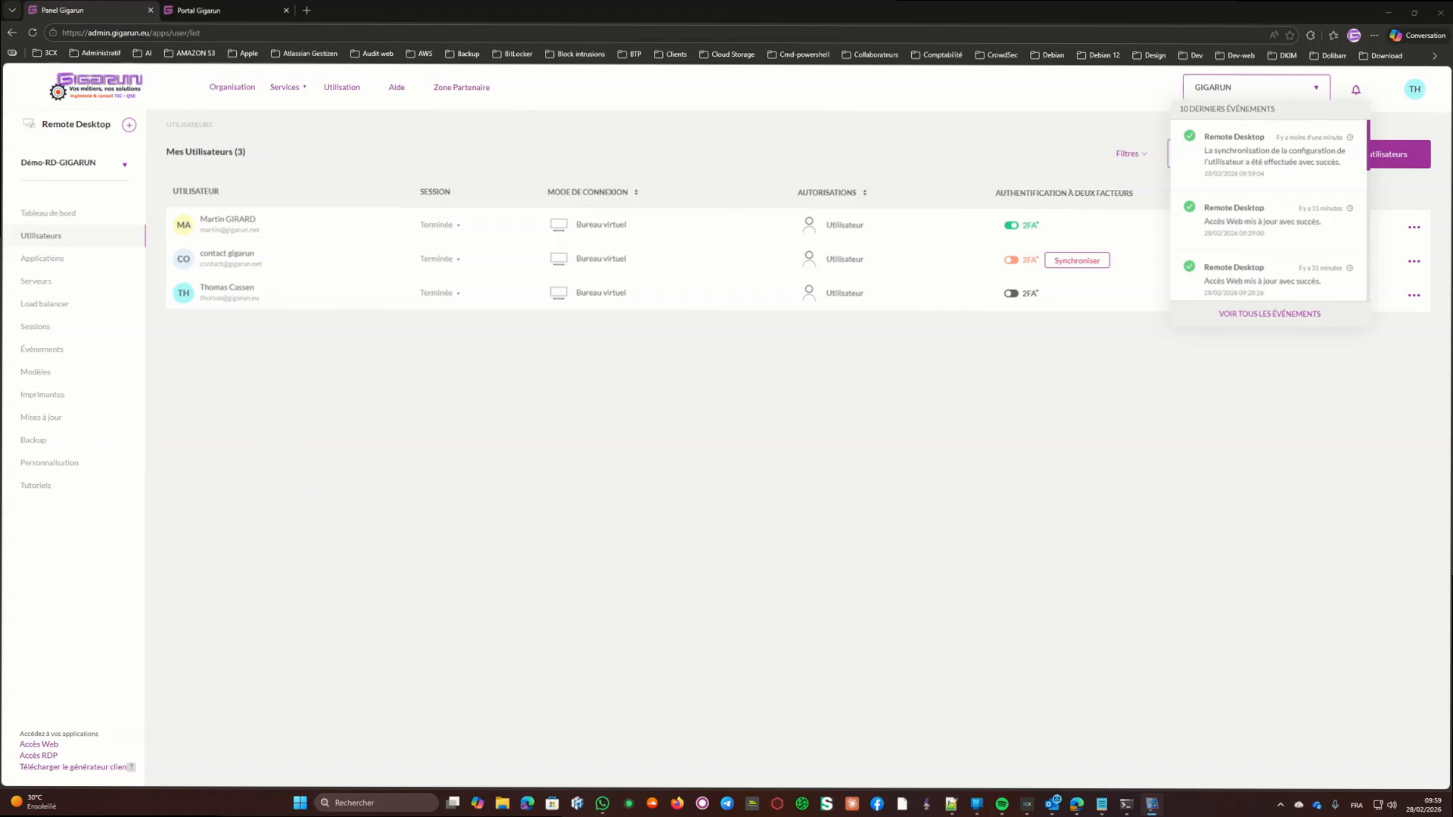
Step: Switch to the user portal, launch the Démo-RD-GIGARUN Remote Desktop service and connect to its virtual desktop through HTML5
{"action": "key", "text": "ctrl+Tab"}
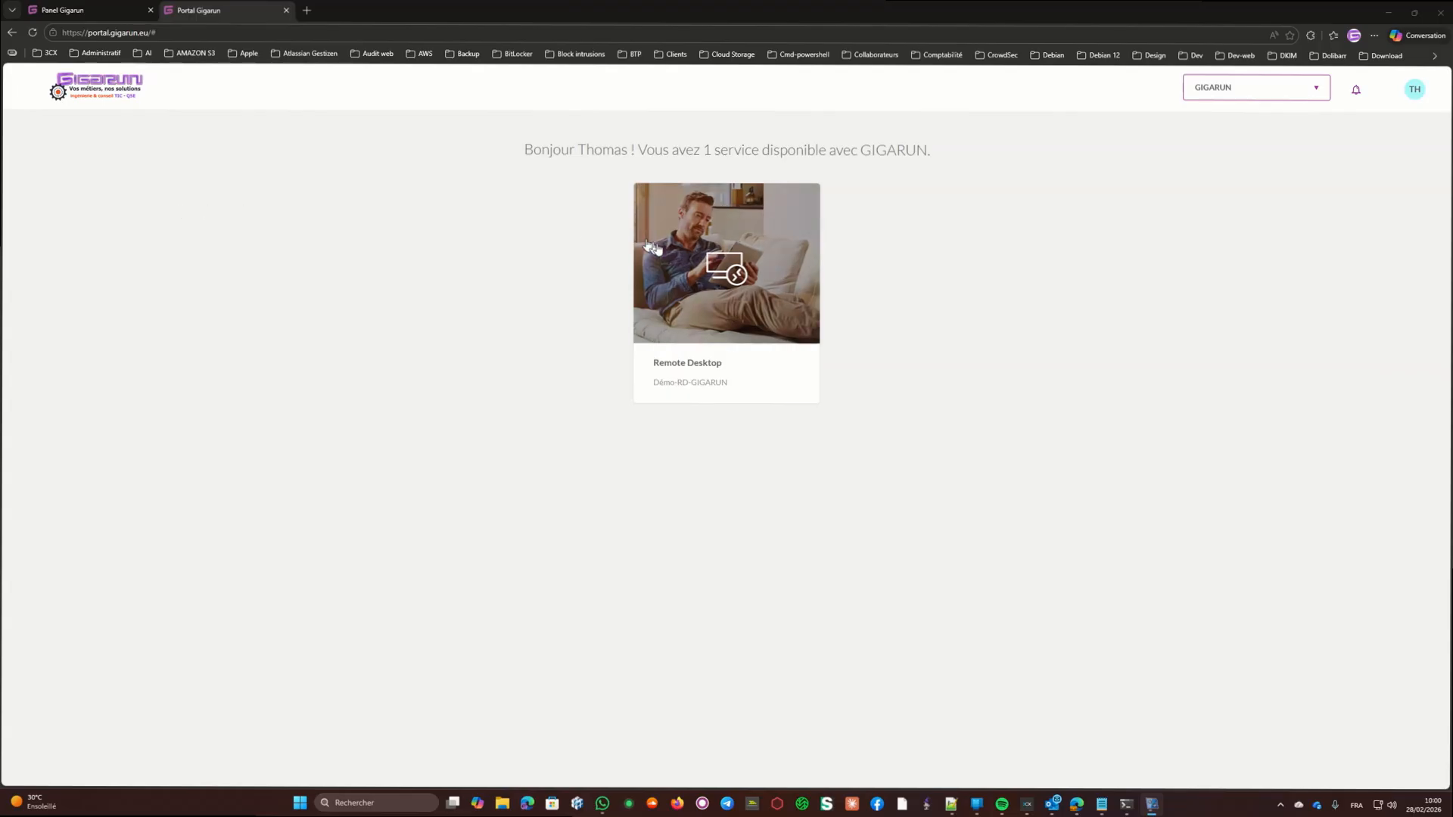
{"action": "left_click", "coordinate": [710, 277]}
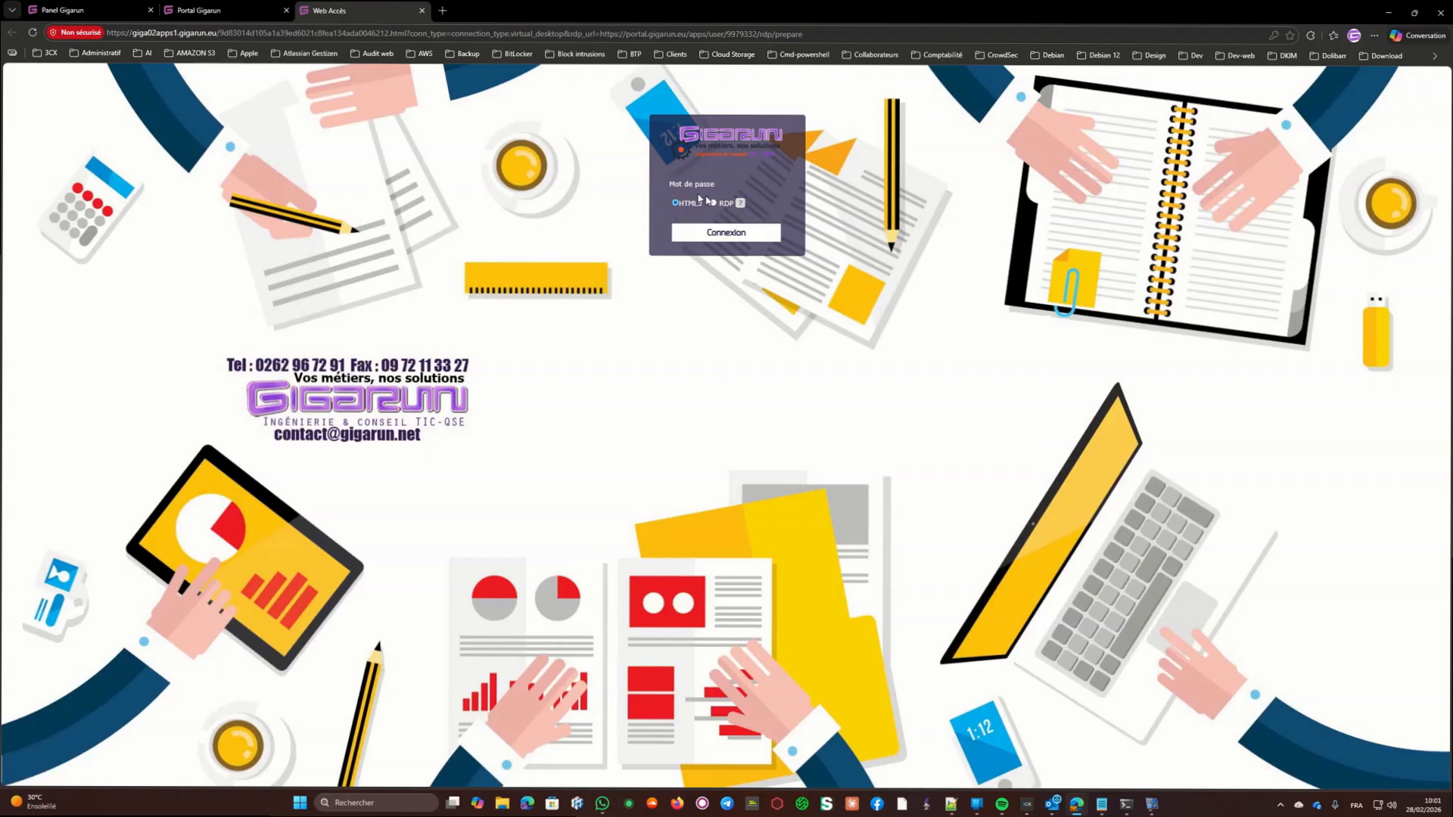
{"action": "left_click", "coordinate": [728, 236]}
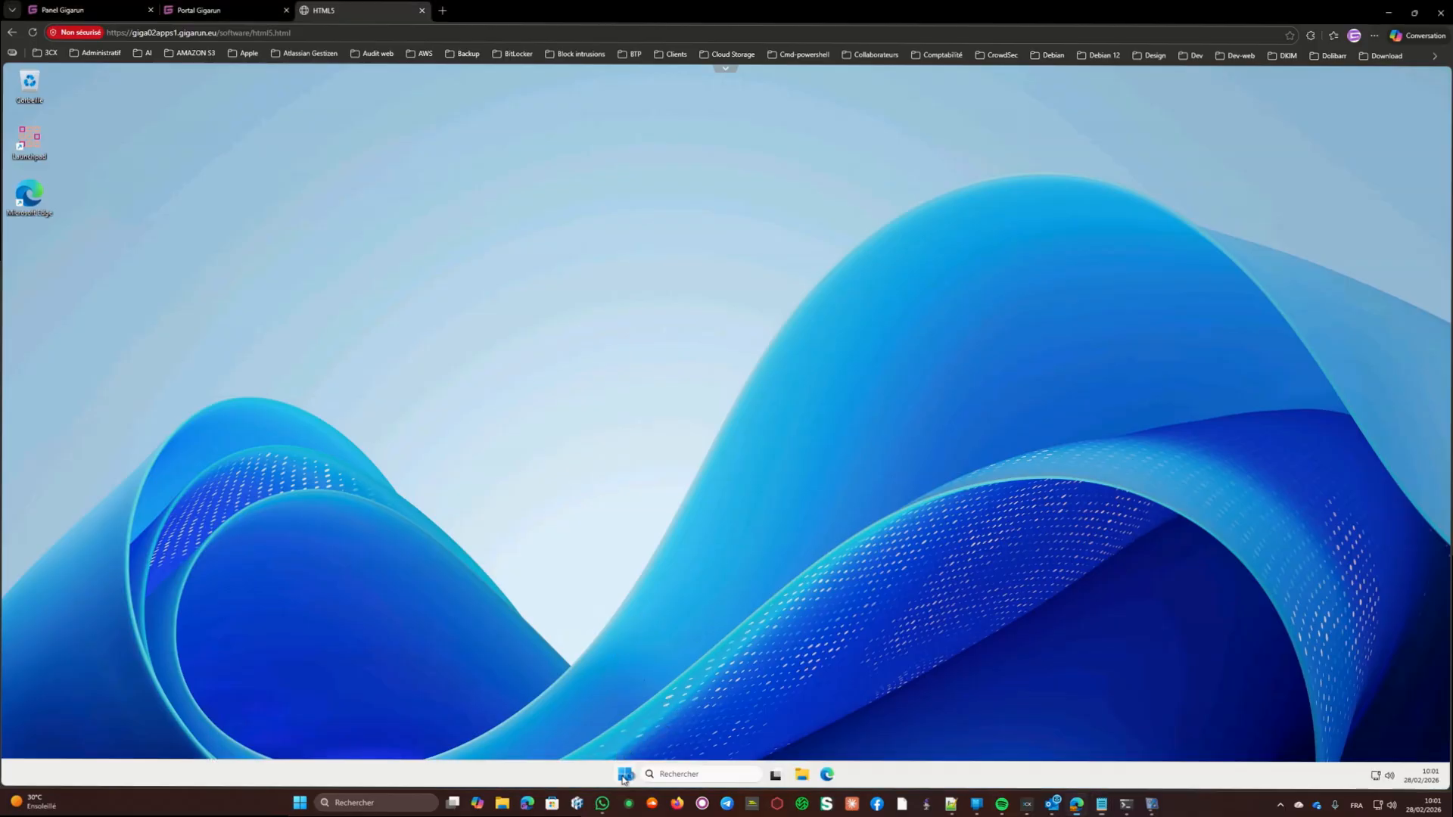
Step: Examine the virtual desktop's pinned applications, file explorer and Ce PC system information, closing the system information when finished
{"action": "left_click", "coordinate": [624, 775]}
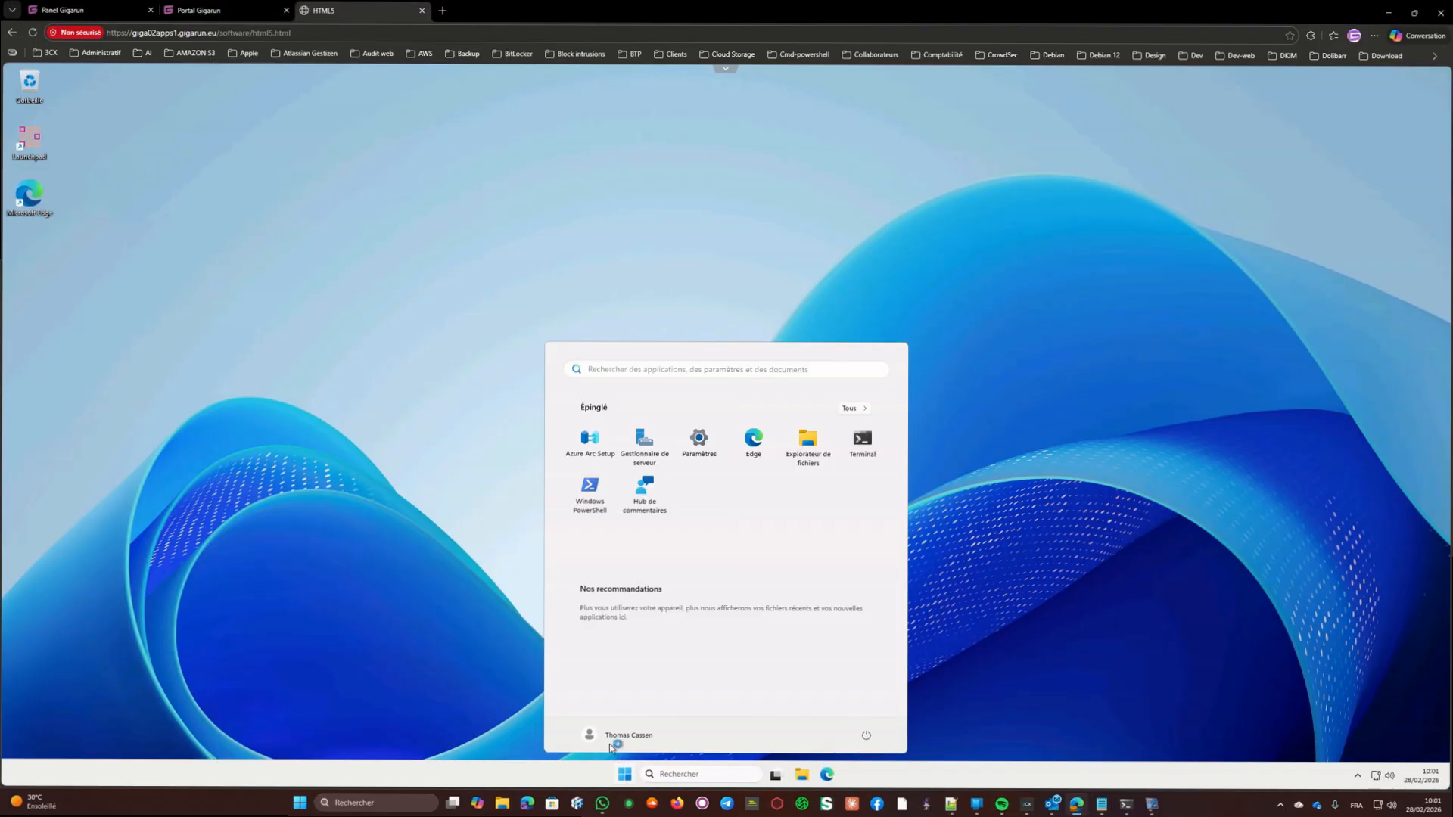
{"action": "left_click", "coordinate": [798, 772]}
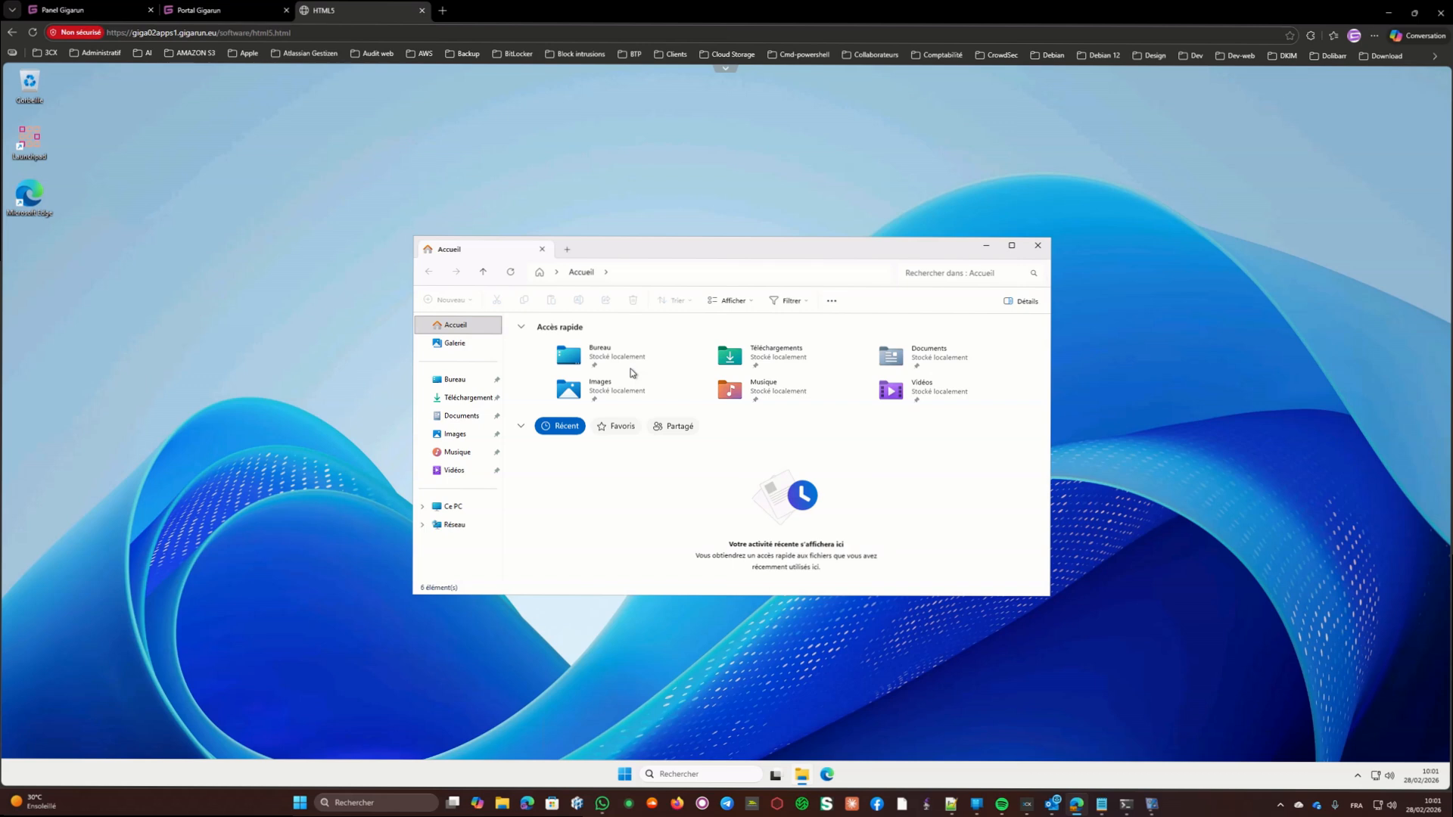
{"action": "right_click", "coordinate": [463, 512]}
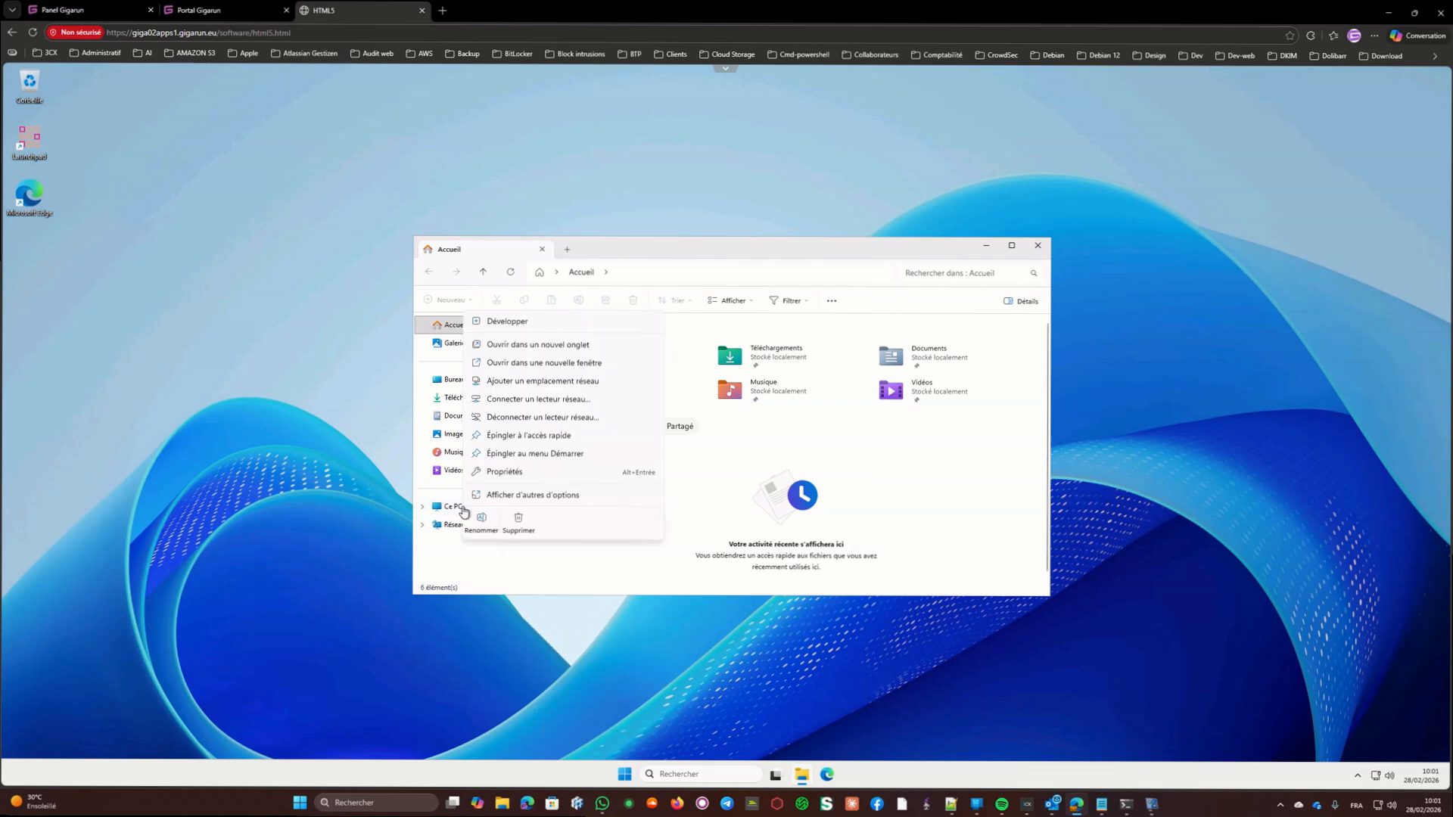
{"action": "left_click", "coordinate": [509, 472]}
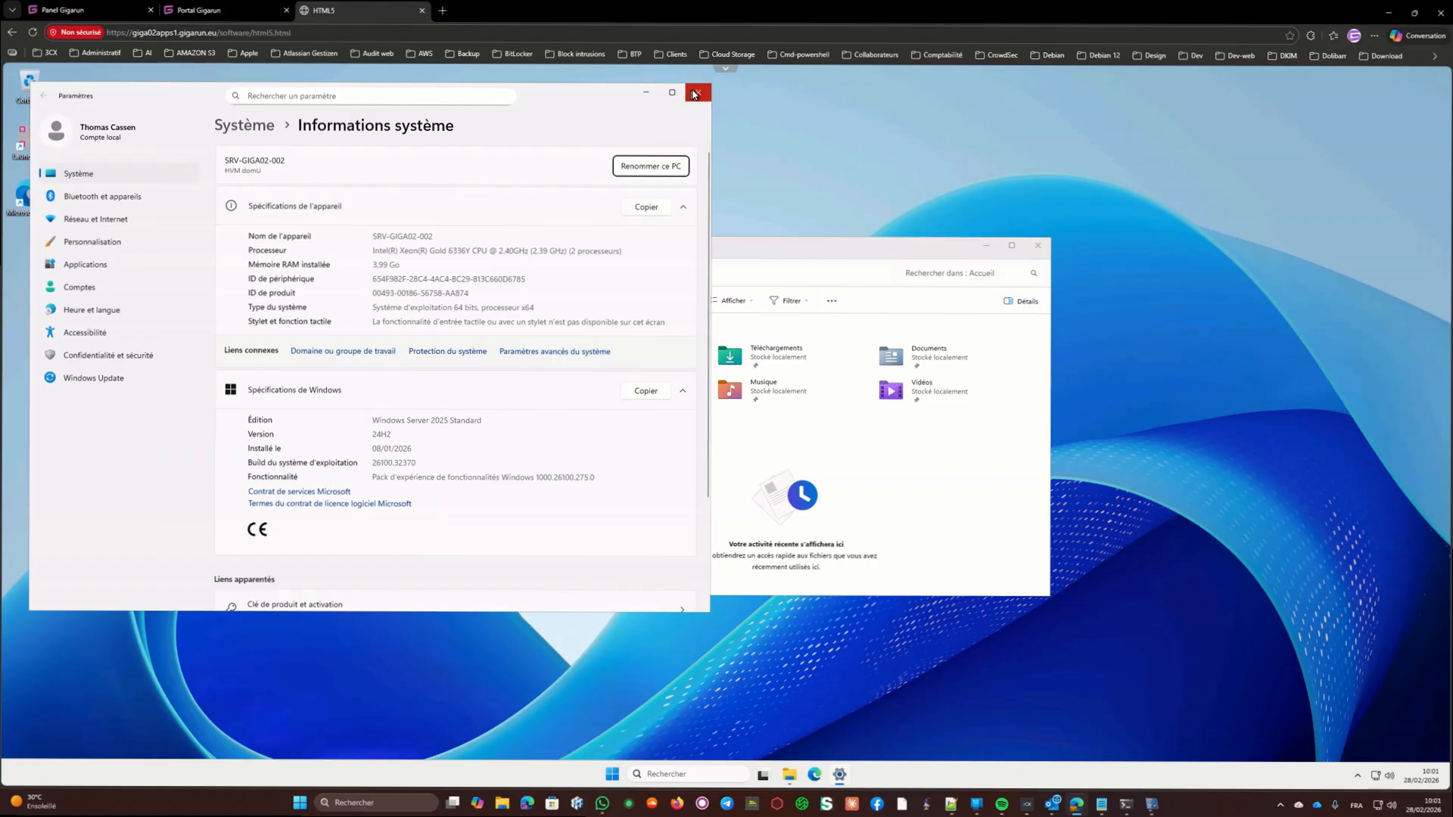
{"action": "left_click", "coordinate": [698, 94]}
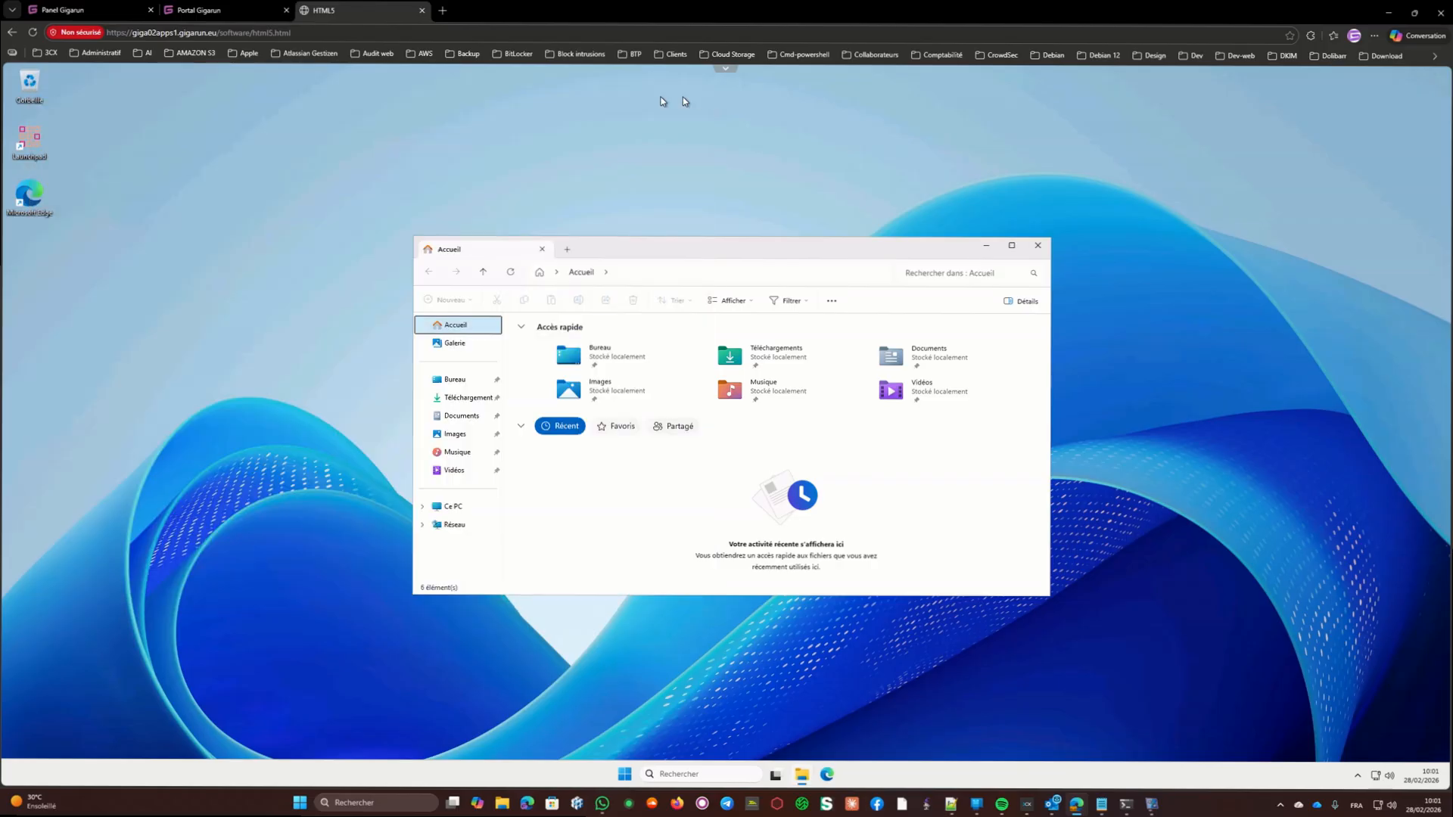
Step: Close the HTML5 session, relaunch the Démo-RD-GIGARUN service in RDP mode and keep the downloaded connection.rdp file
{"action": "left_click", "coordinate": [422, 10]}
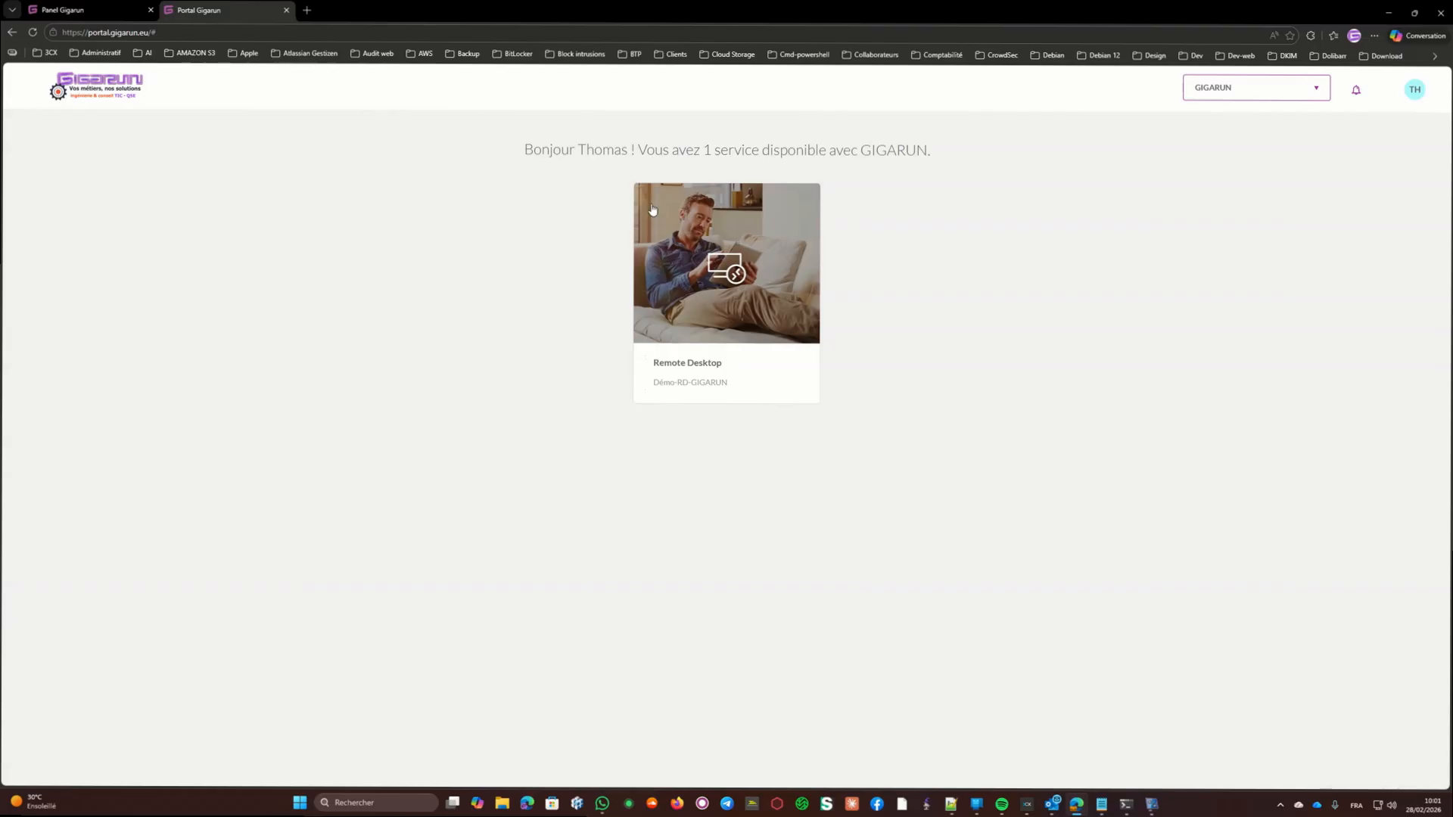
{"action": "left_click", "coordinate": [702, 264]}
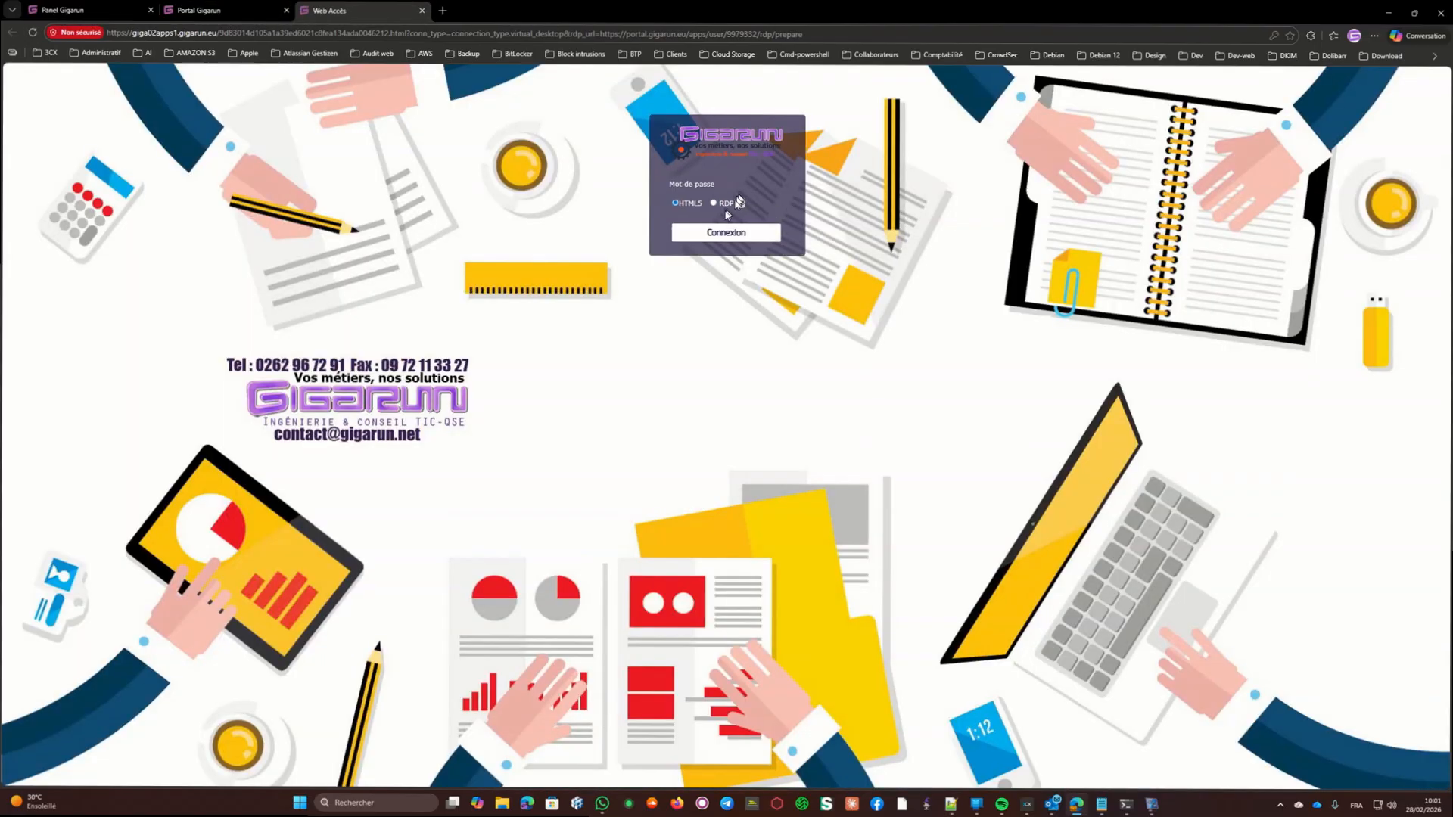
{"action": "left_click", "coordinate": [726, 235]}
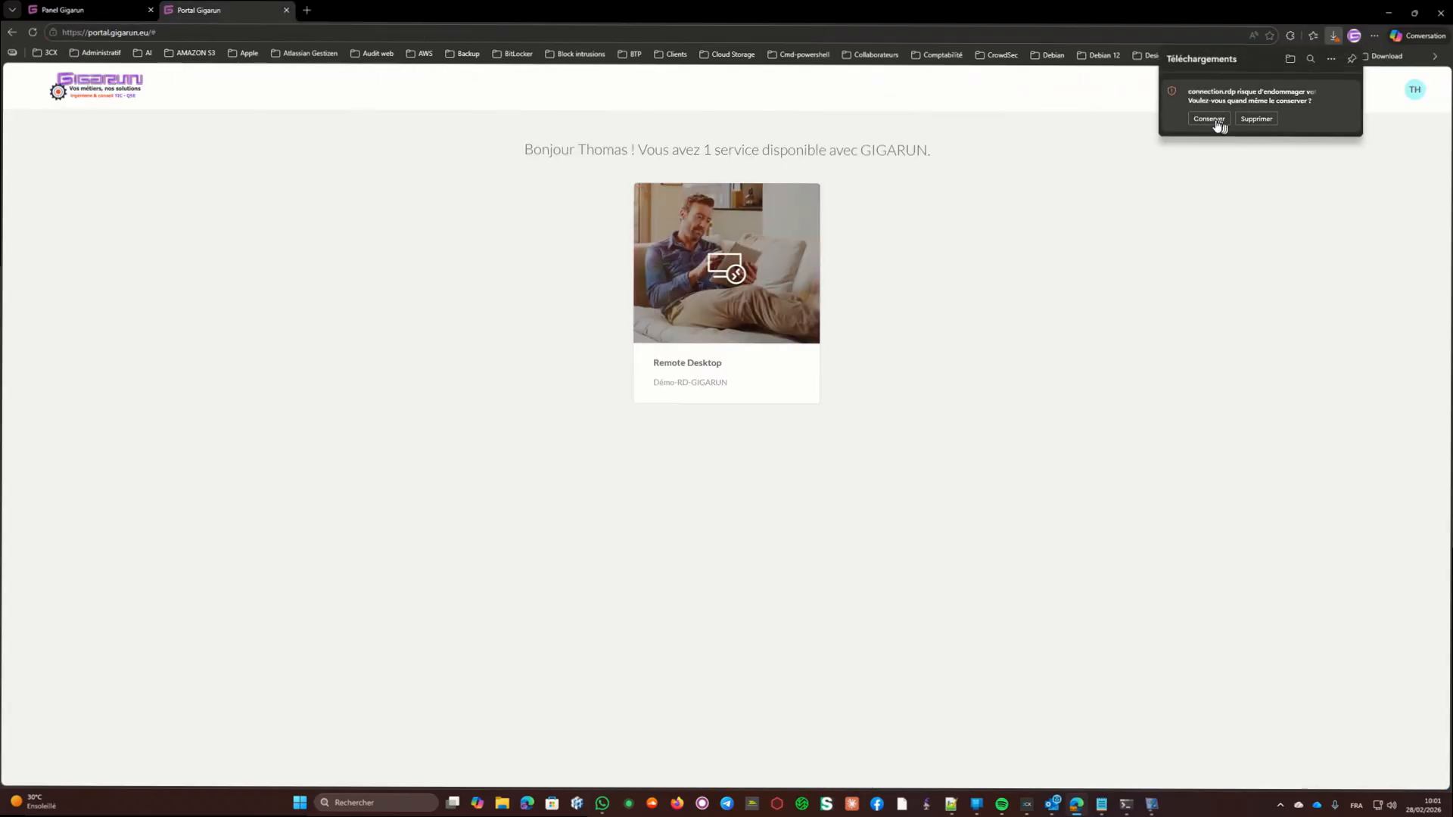
{"action": "left_click", "coordinate": [1209, 119]}
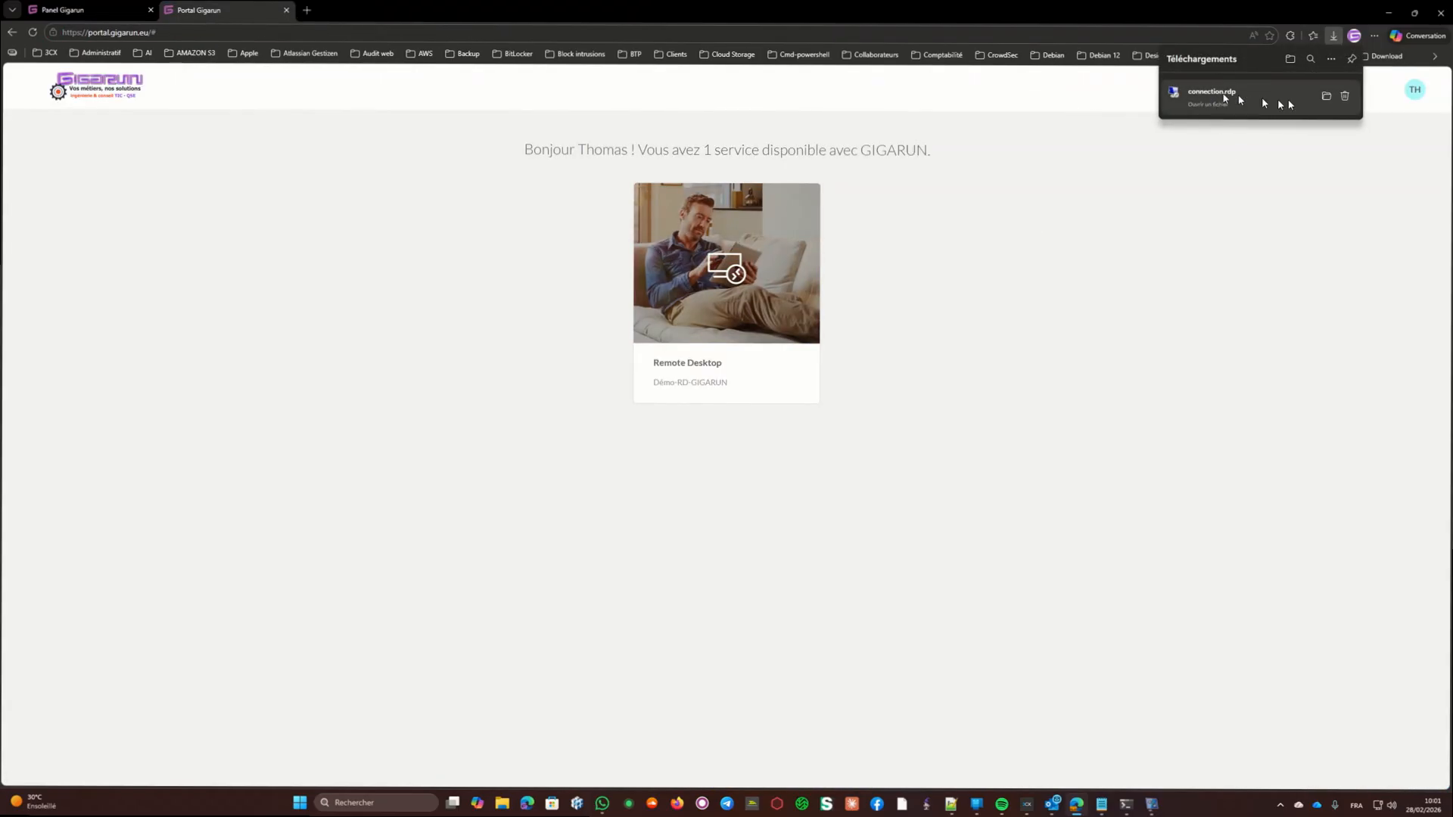
Step: Open connection.rdp and connect to the remote computer despite the certificate errors, choosing not to be asked again for this computer
{"action": "left_click", "coordinate": [1324, 98]}
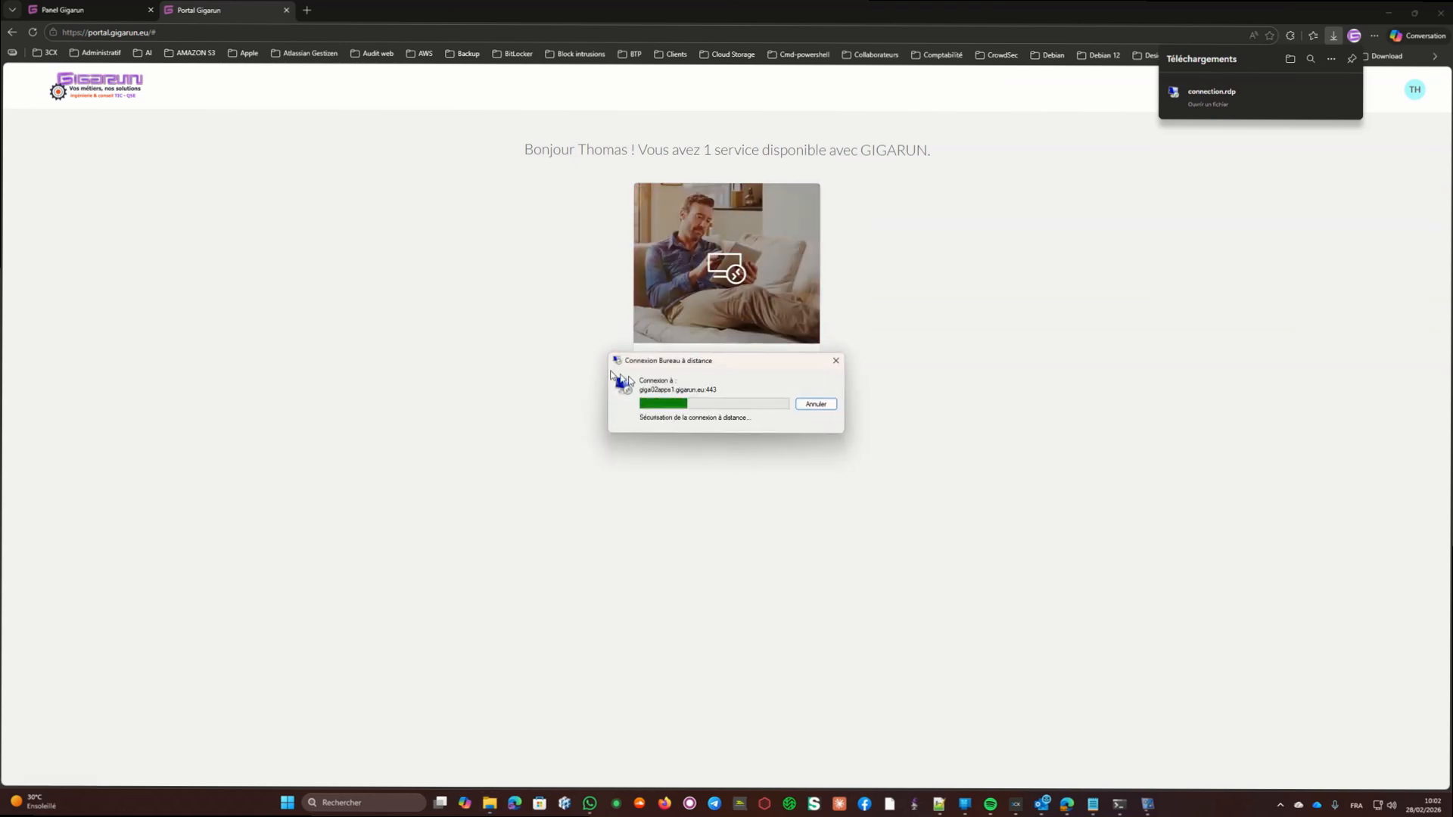
{"action": "left_click", "coordinate": [690, 474]}
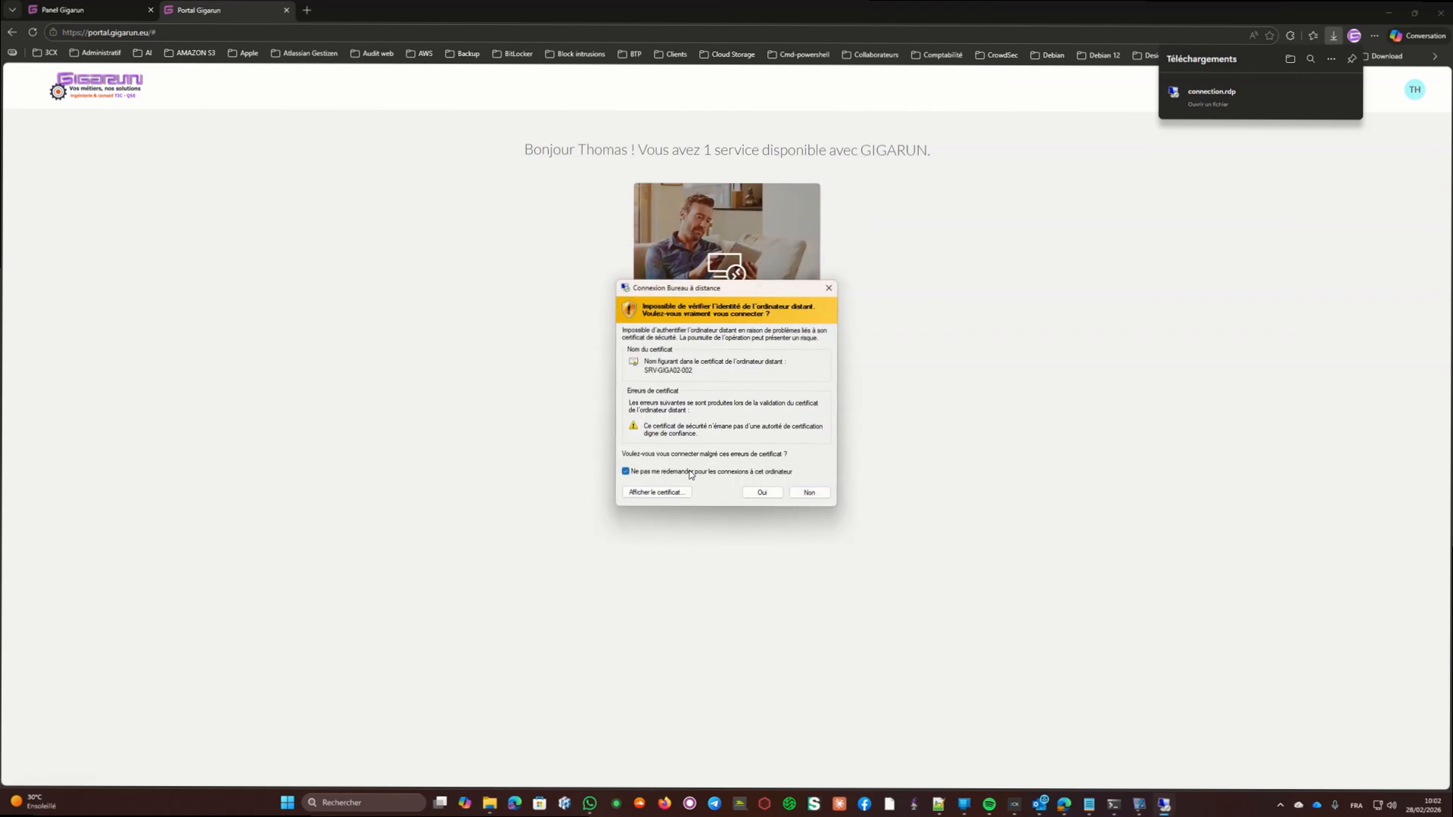
{"action": "left_click", "coordinate": [762, 492]}
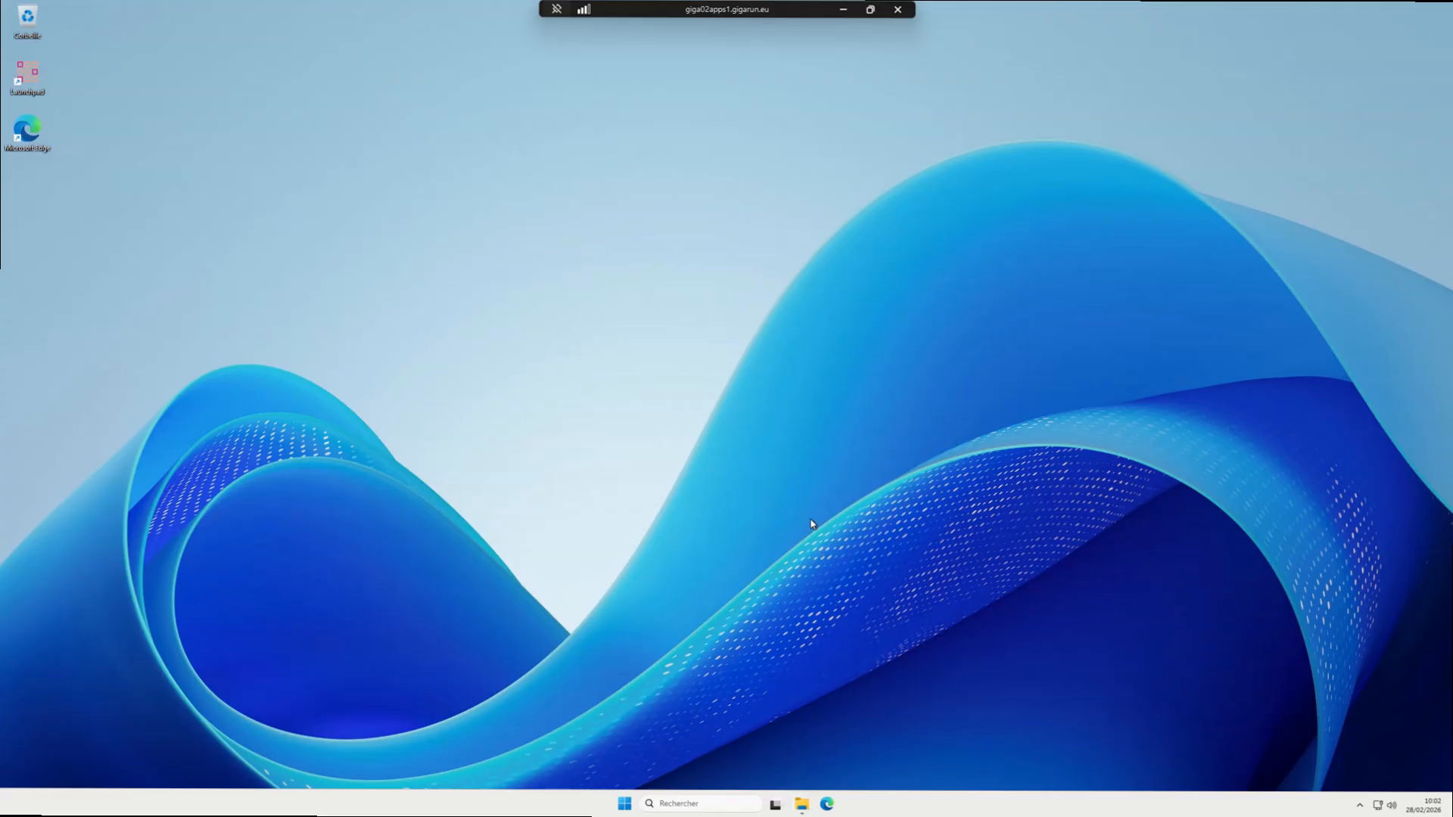
Step: Check the file explorer and pinned applications in the full-screen RDP session, and minimize the session to return to the portal
{"action": "left_click", "coordinate": [800, 804]}
{"action": "left_click", "coordinate": [799, 806]}
{"action": "left_click", "coordinate": [801, 806]}
{"action": "left_click", "coordinate": [625, 803]}
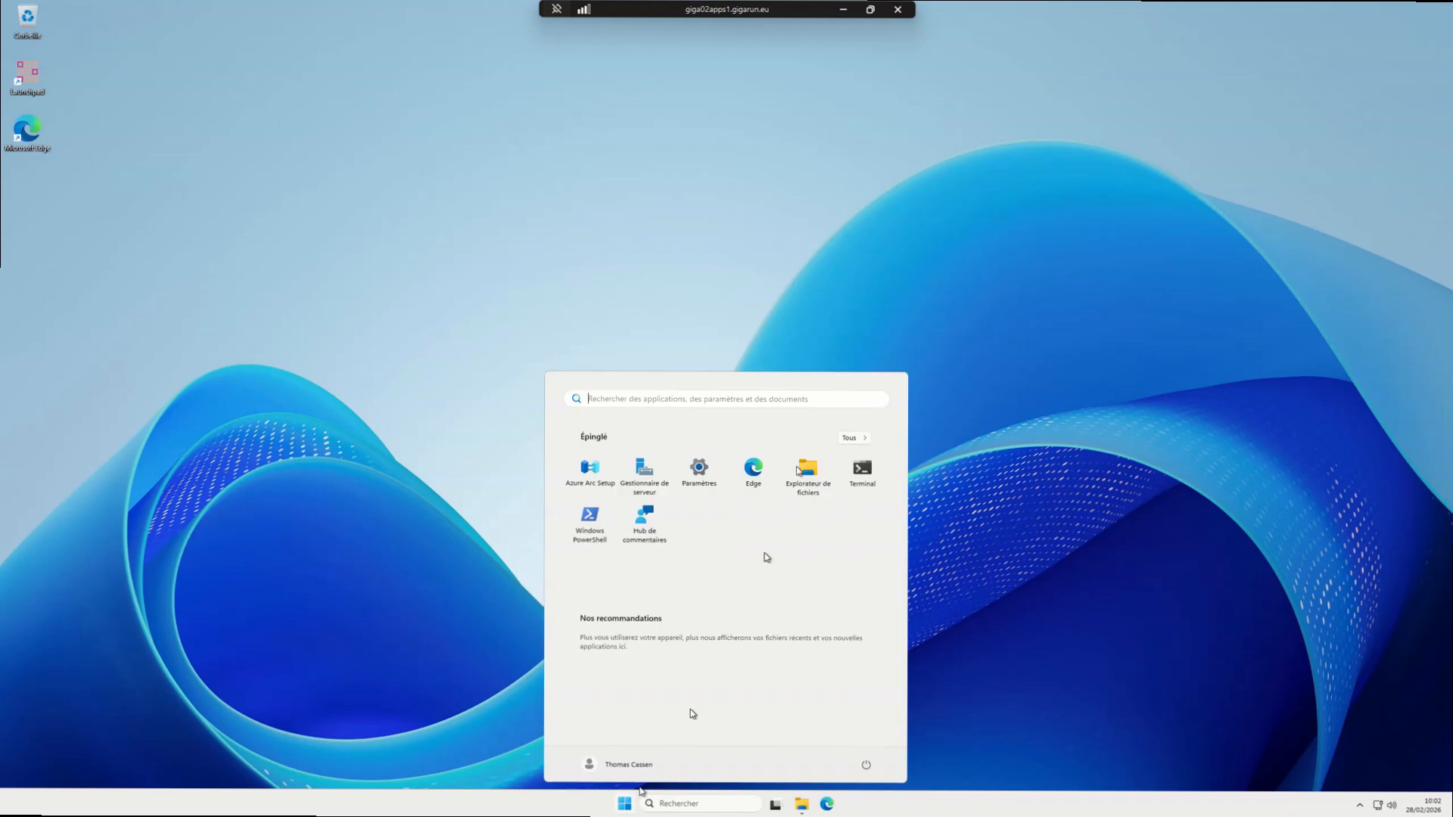
{"action": "left_click", "coordinate": [846, 11]}
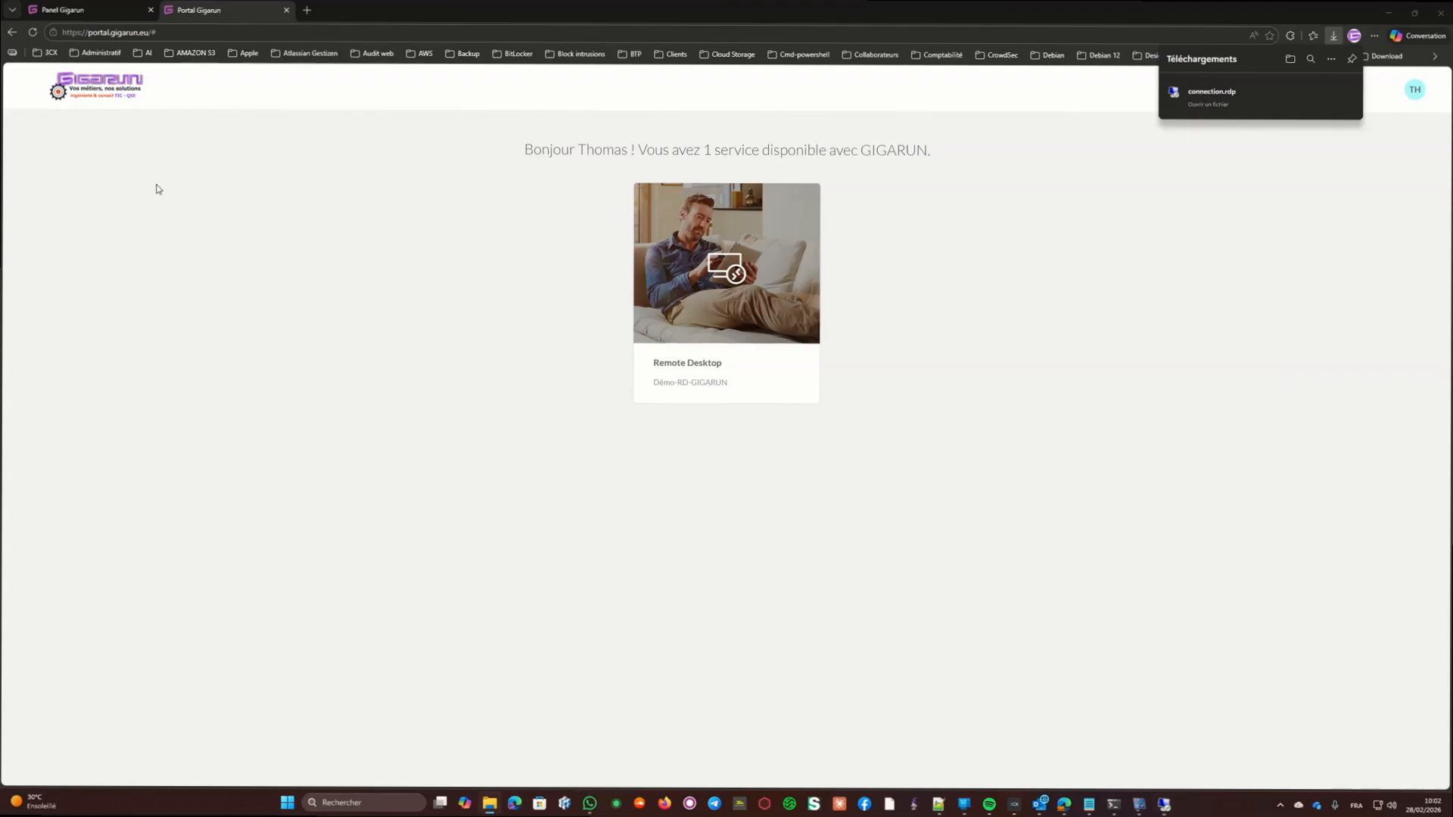